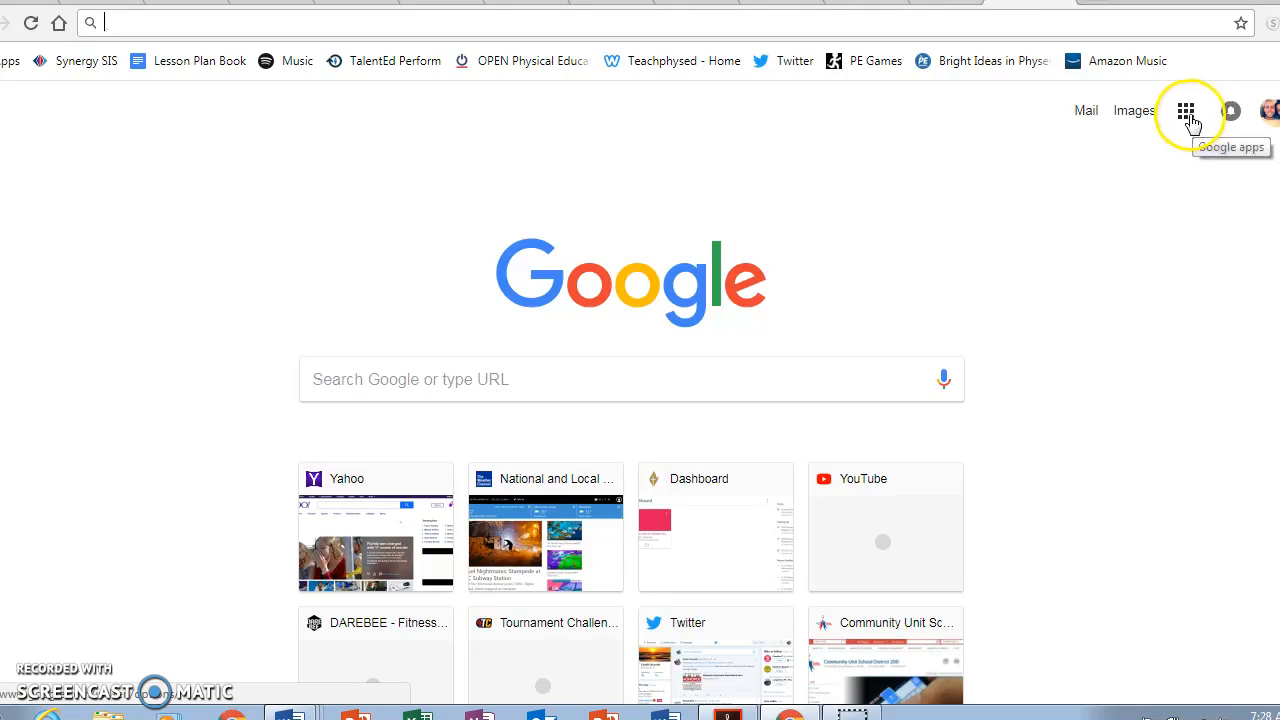
Open Google Sites from the Google apps and create a new blank site
click(1187, 115)
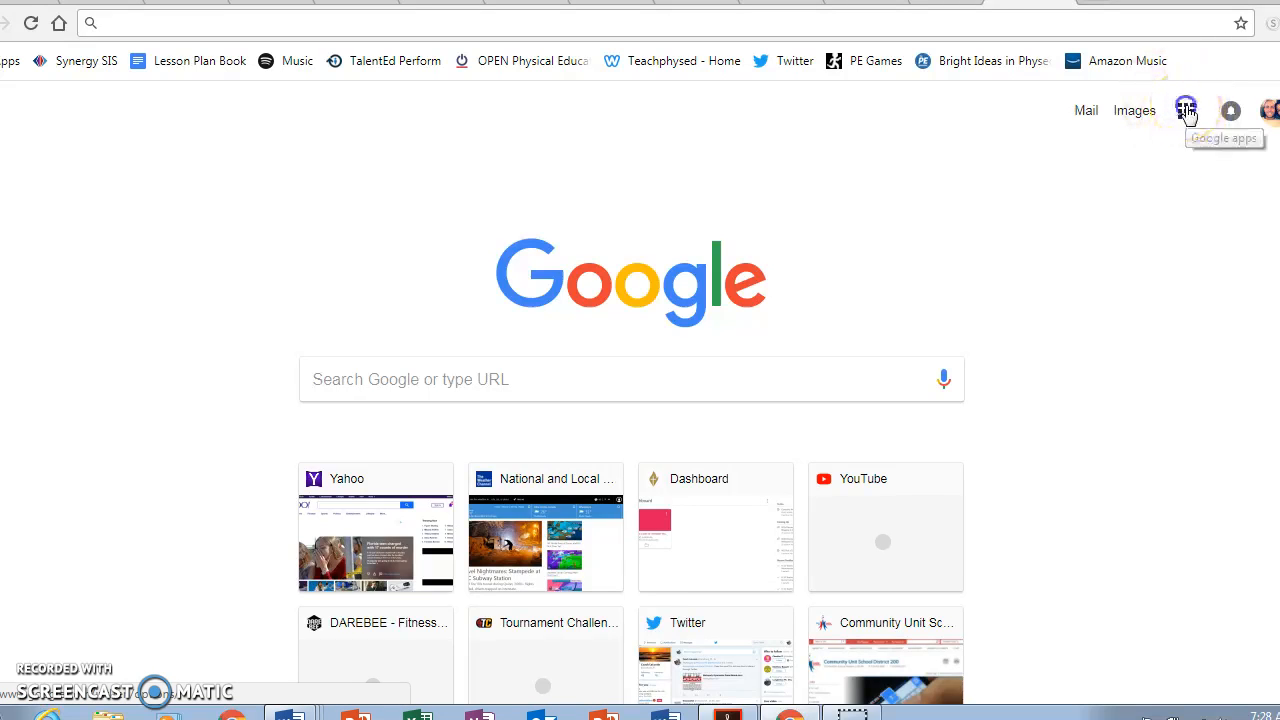
click(1042, 516)
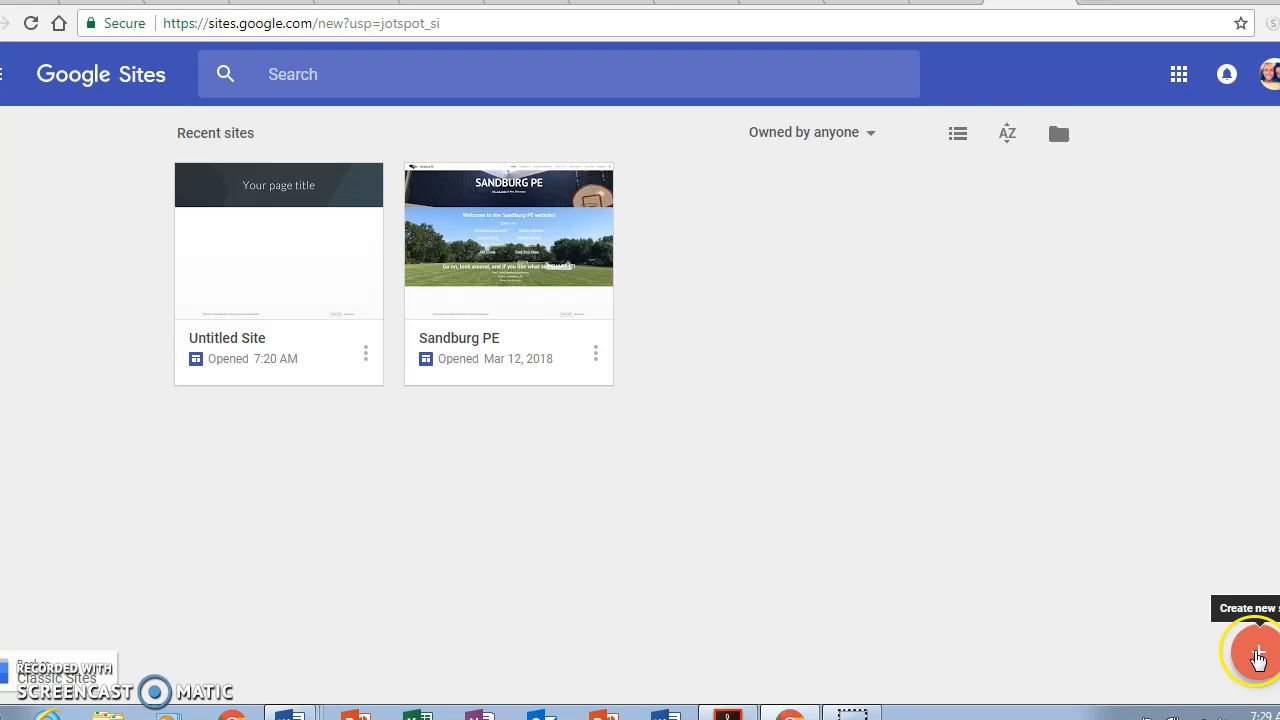
click(1256, 655)
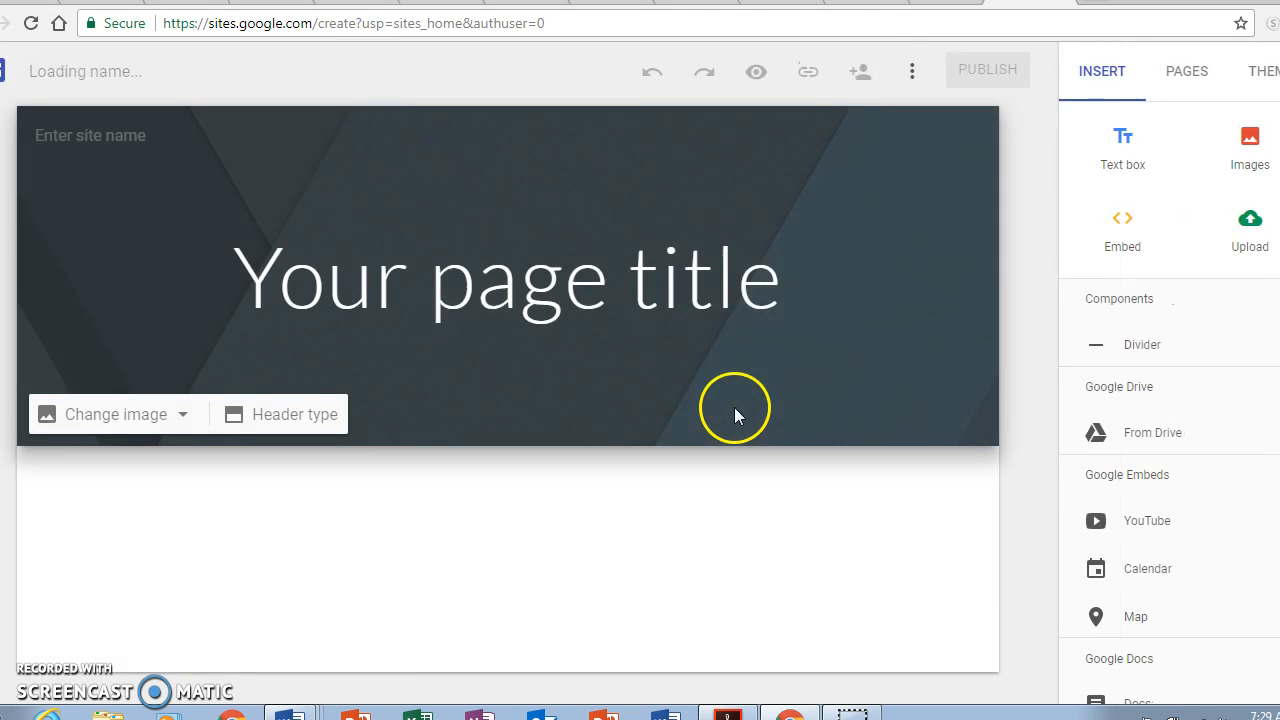
Replace the home page's placeholder title with "Pi Day"
click(593, 283)
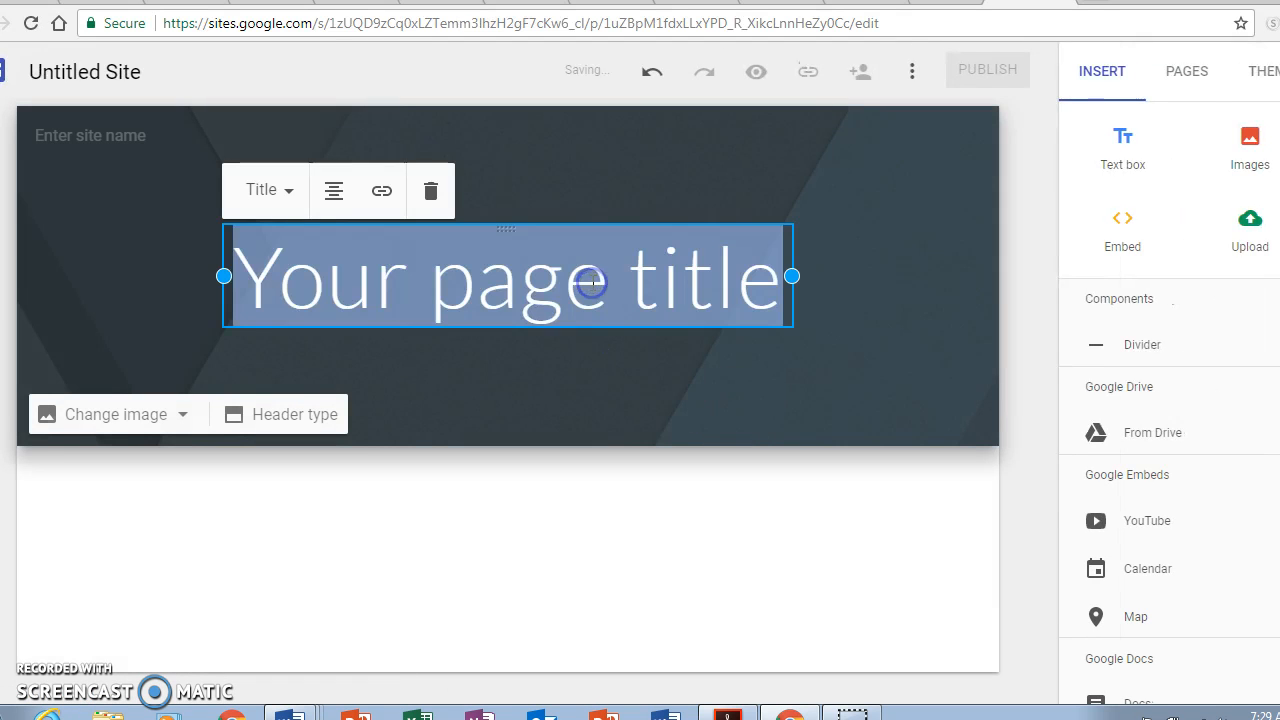
text(Pi Day)
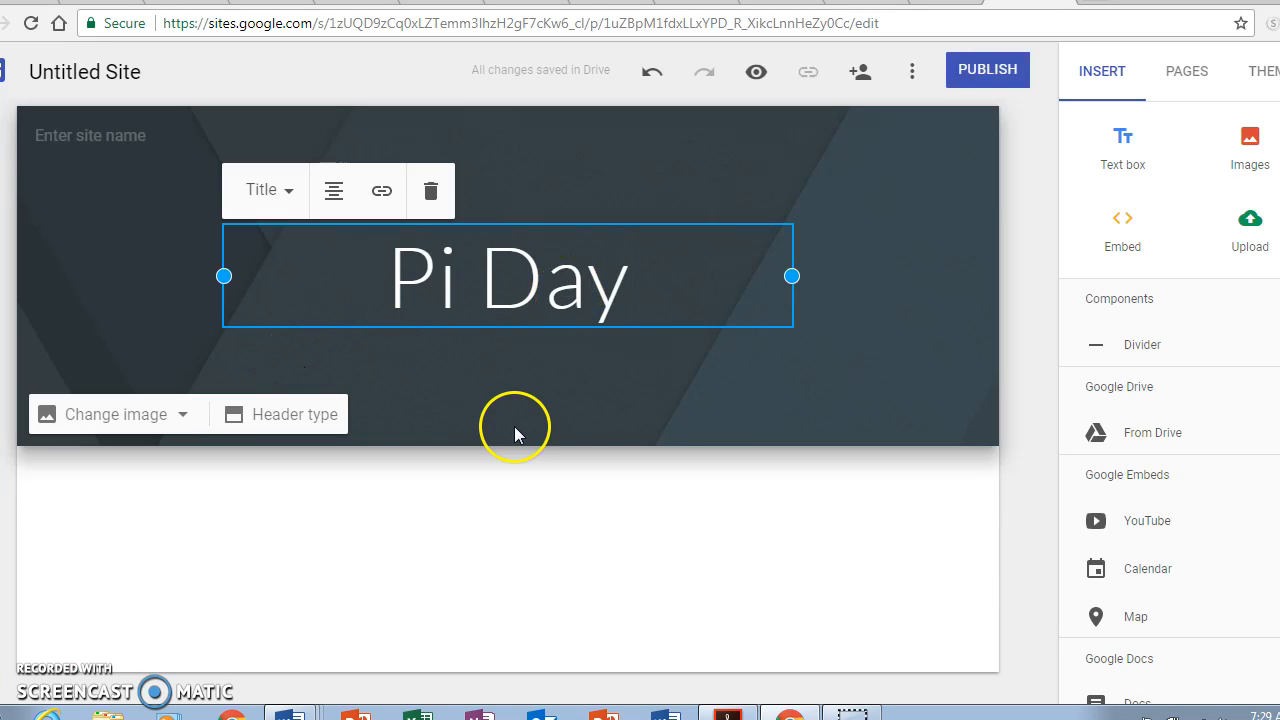
click(666, 407)
Open the header's image picker and look through its URL, search, album and Google Drive sources
click(175, 416)
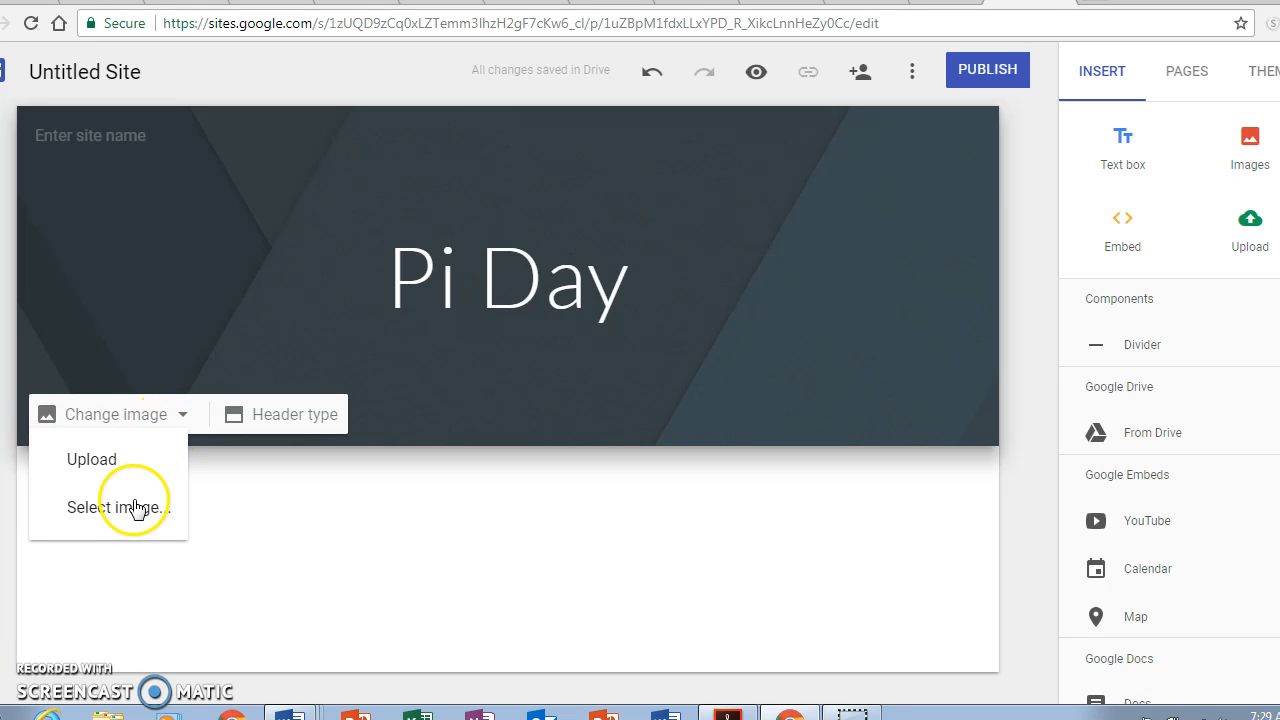
click(120, 508)
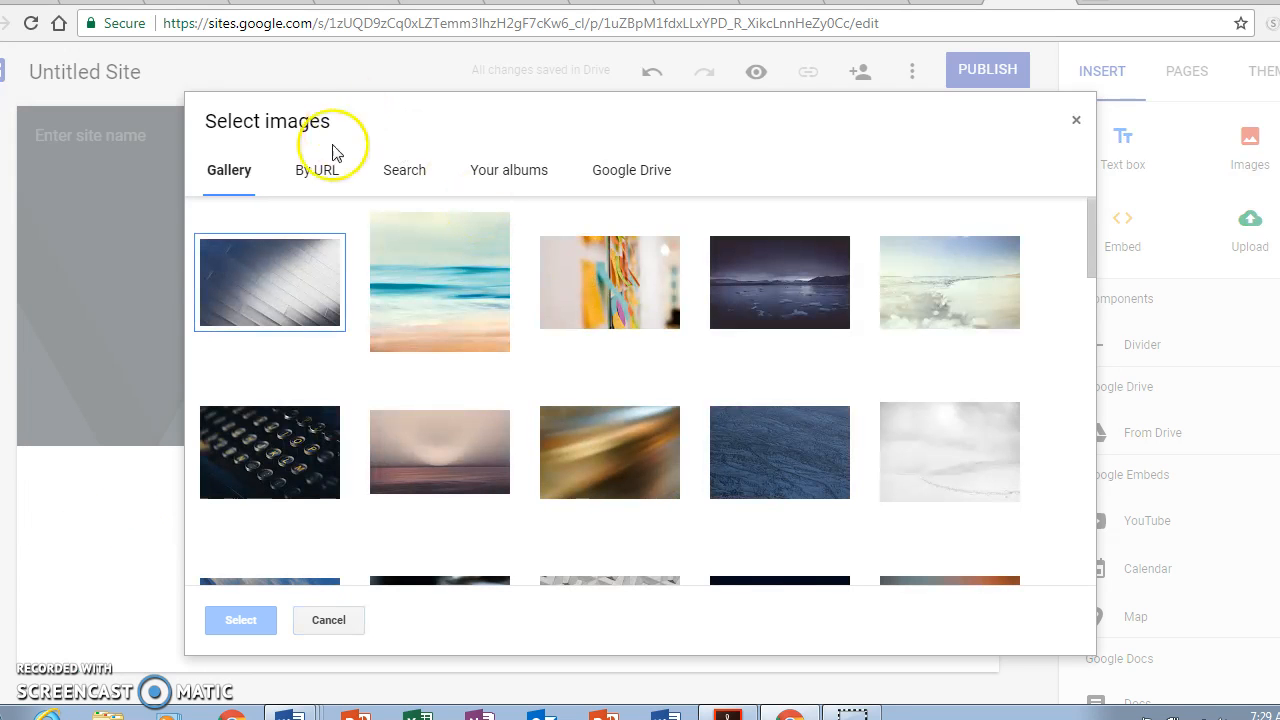
click(323, 170)
click(406, 169)
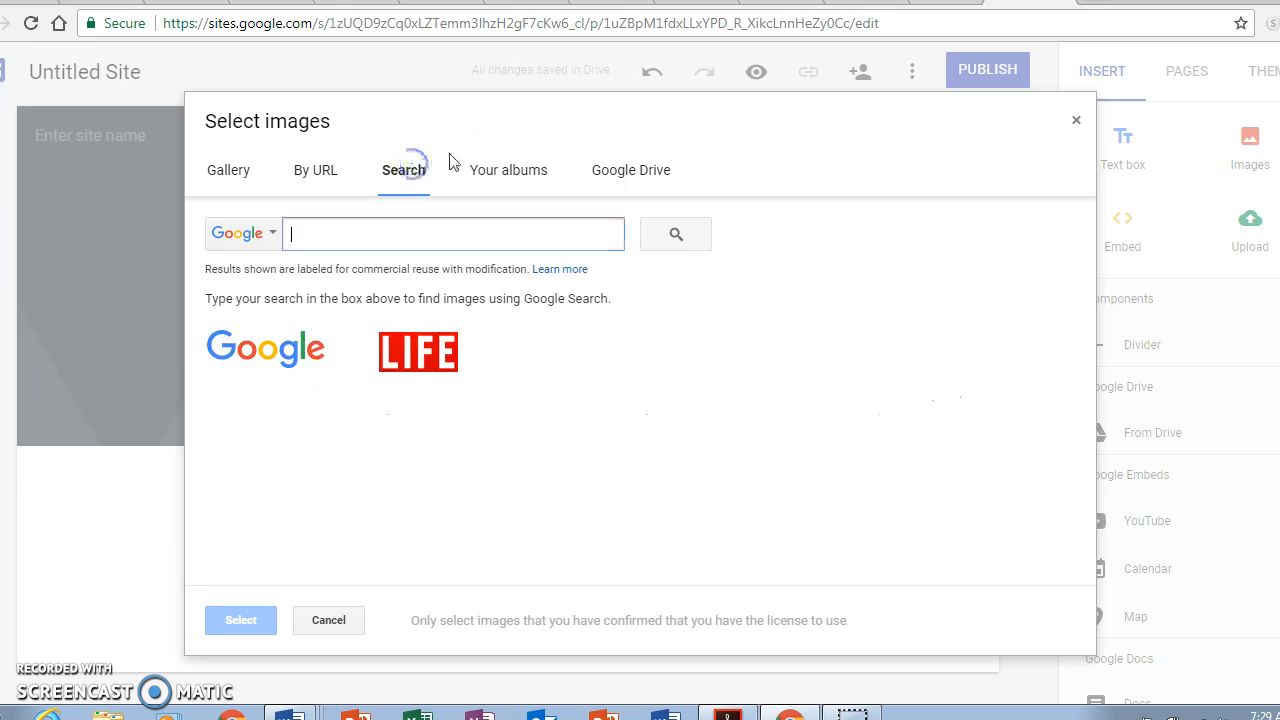
click(550, 172)
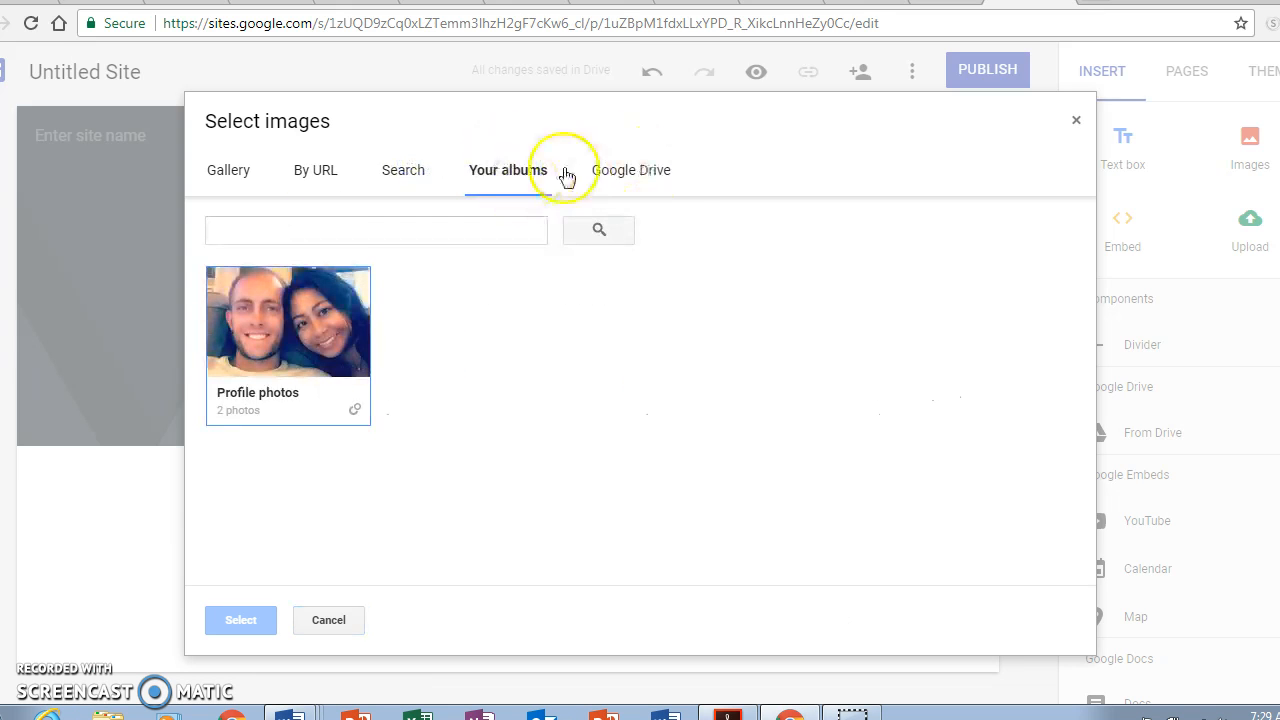
click(660, 176)
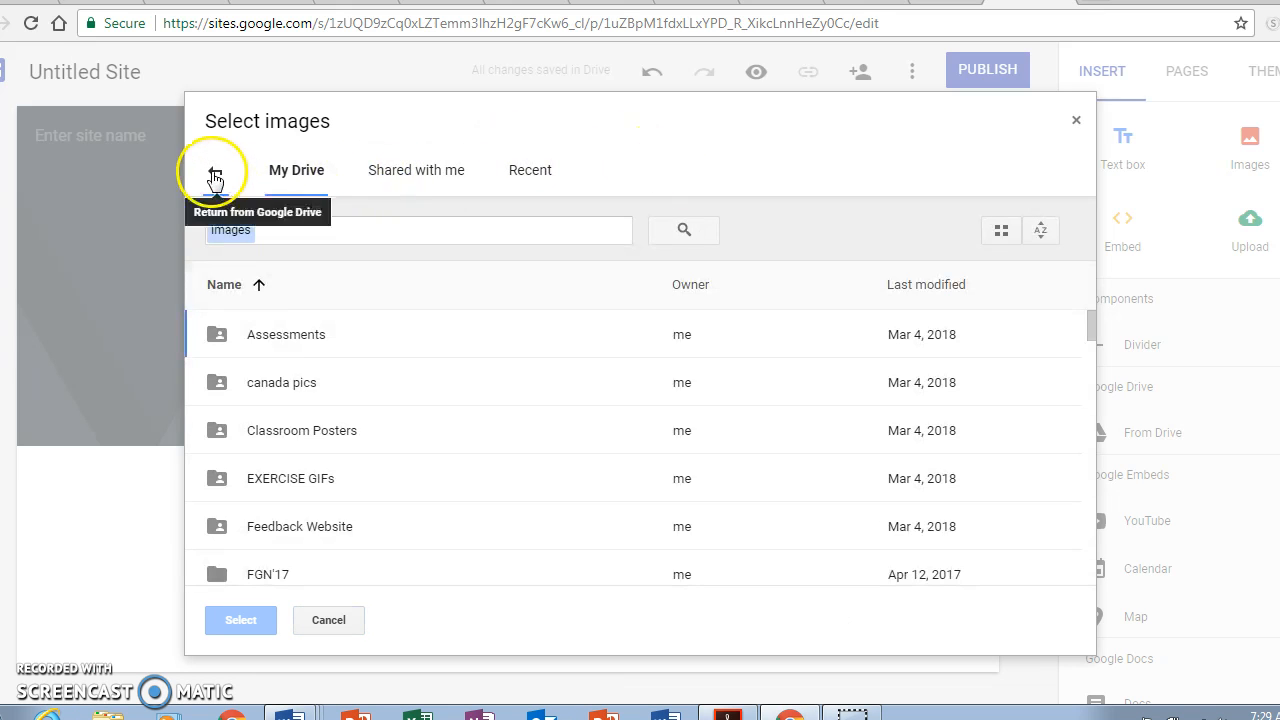
click(215, 170)
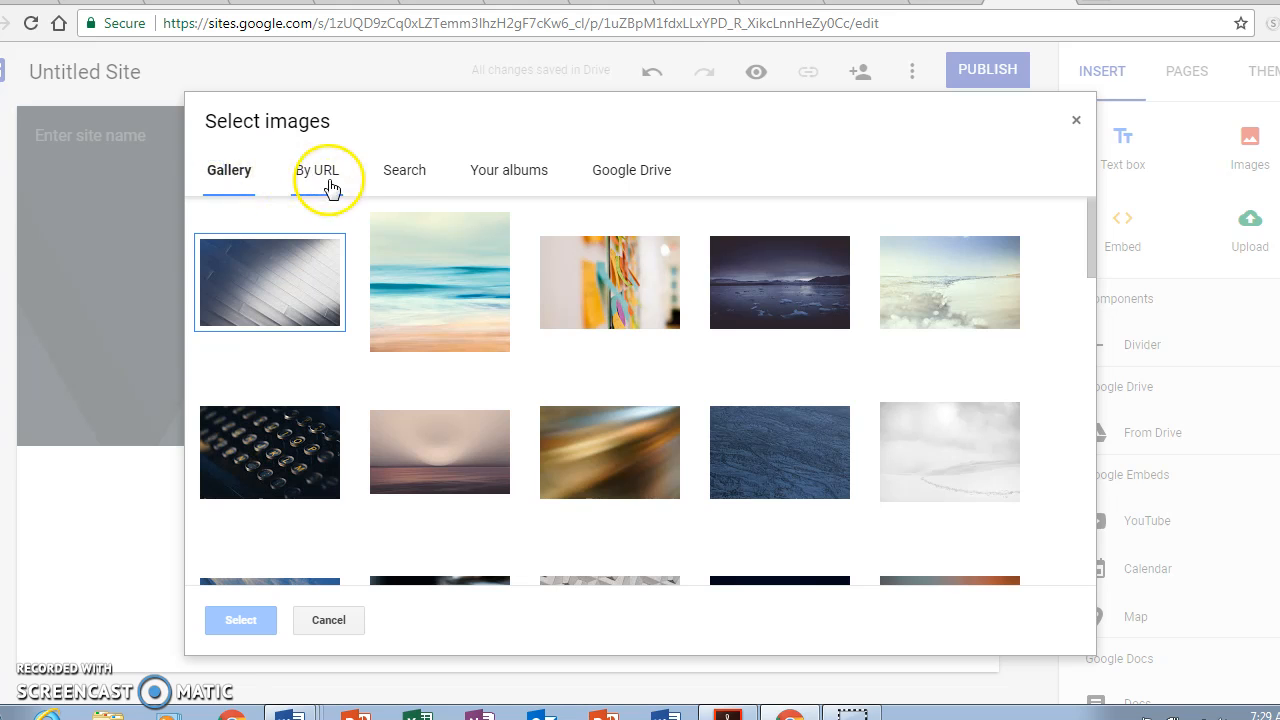
Search Google images for "pie" and set the lattice-crust pie with green apples as the header background
click(404, 172)
text(ple)
key(Return)
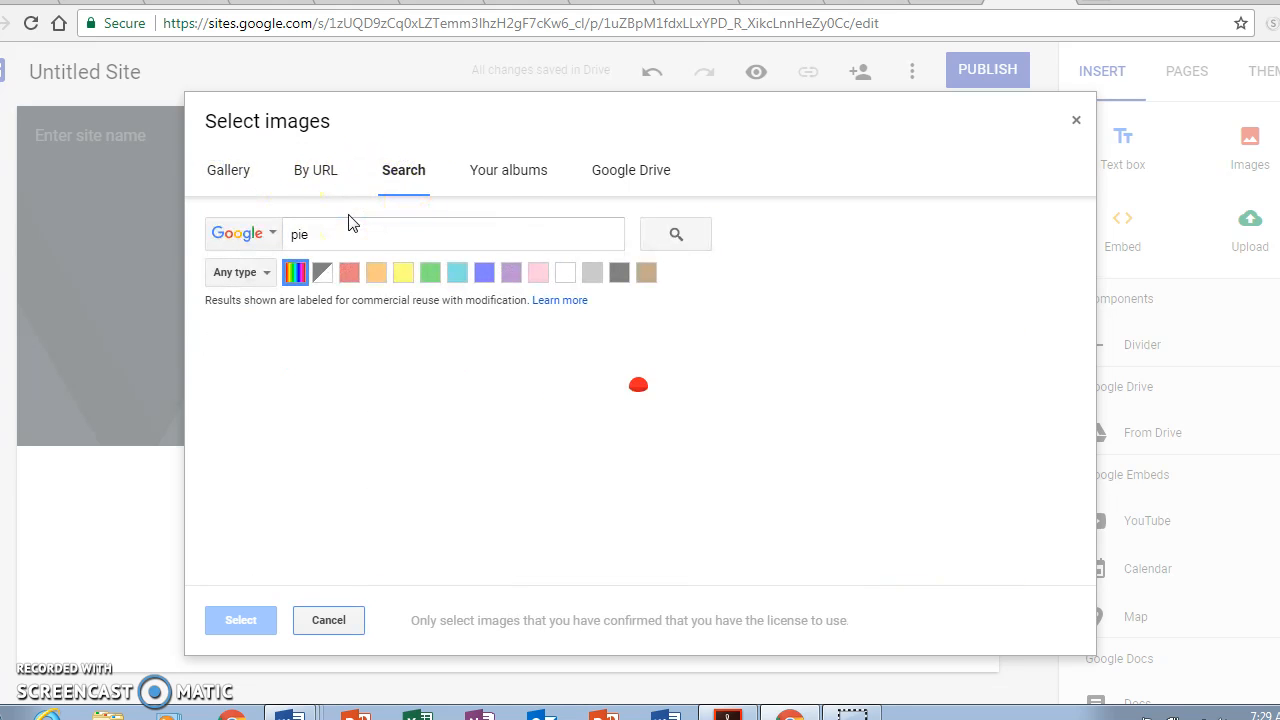
click(500, 400)
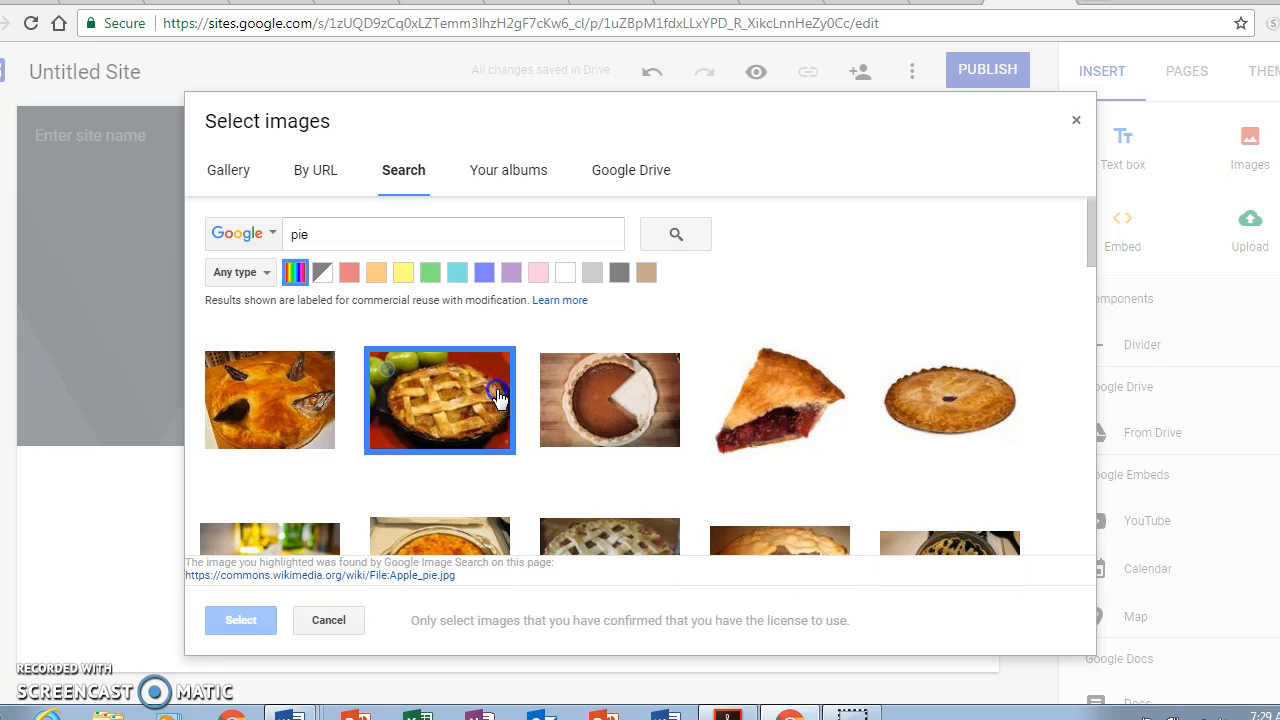
click(213, 620)
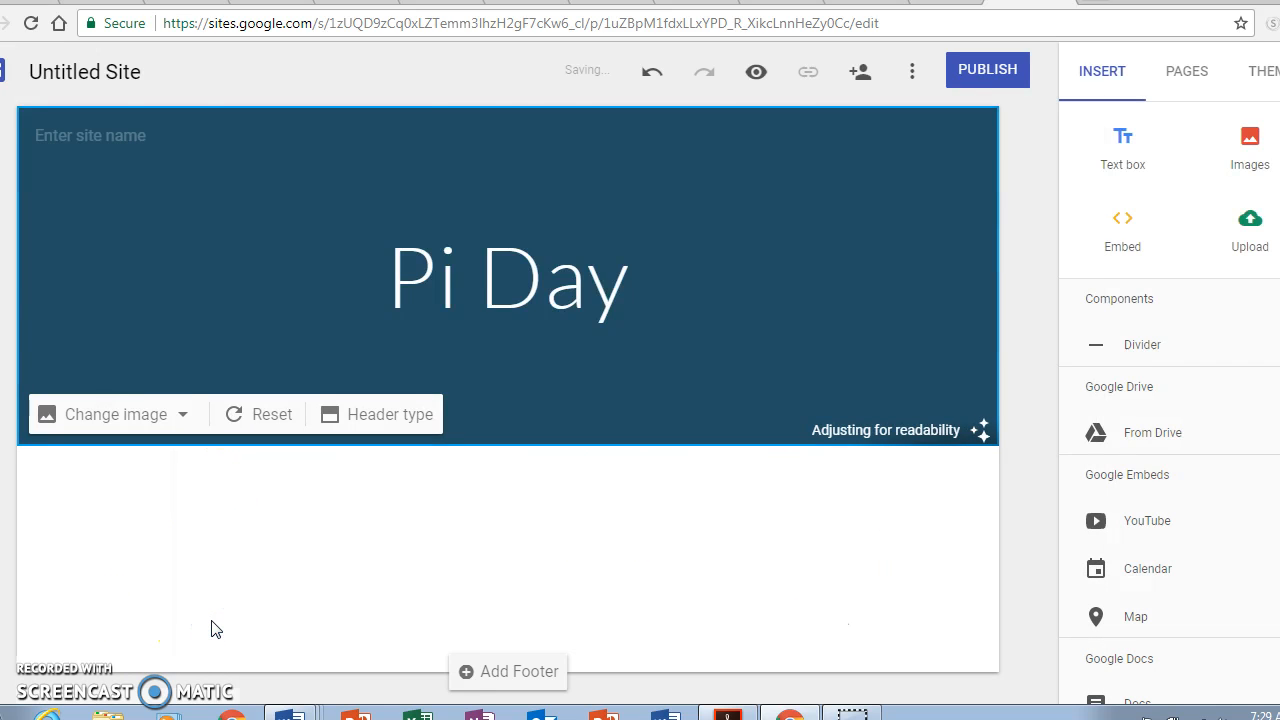
click(594, 243)
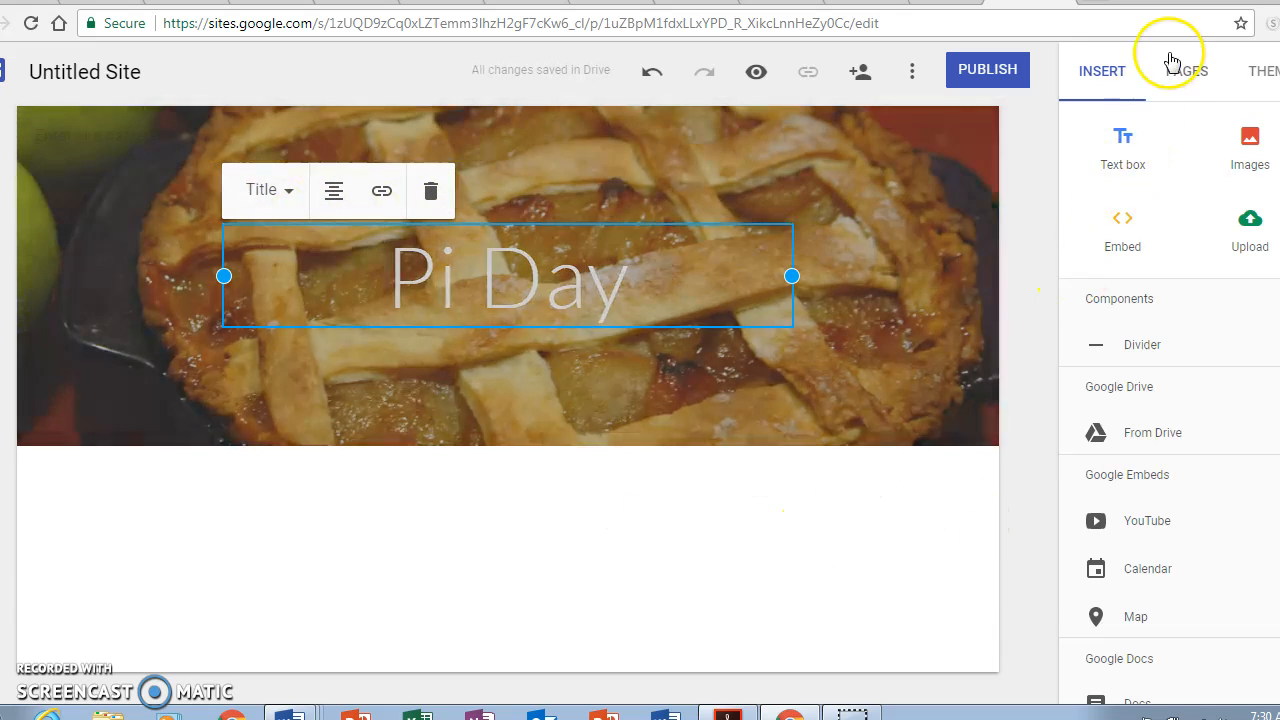
Add a new page named "video" to the site
click(1185, 78)
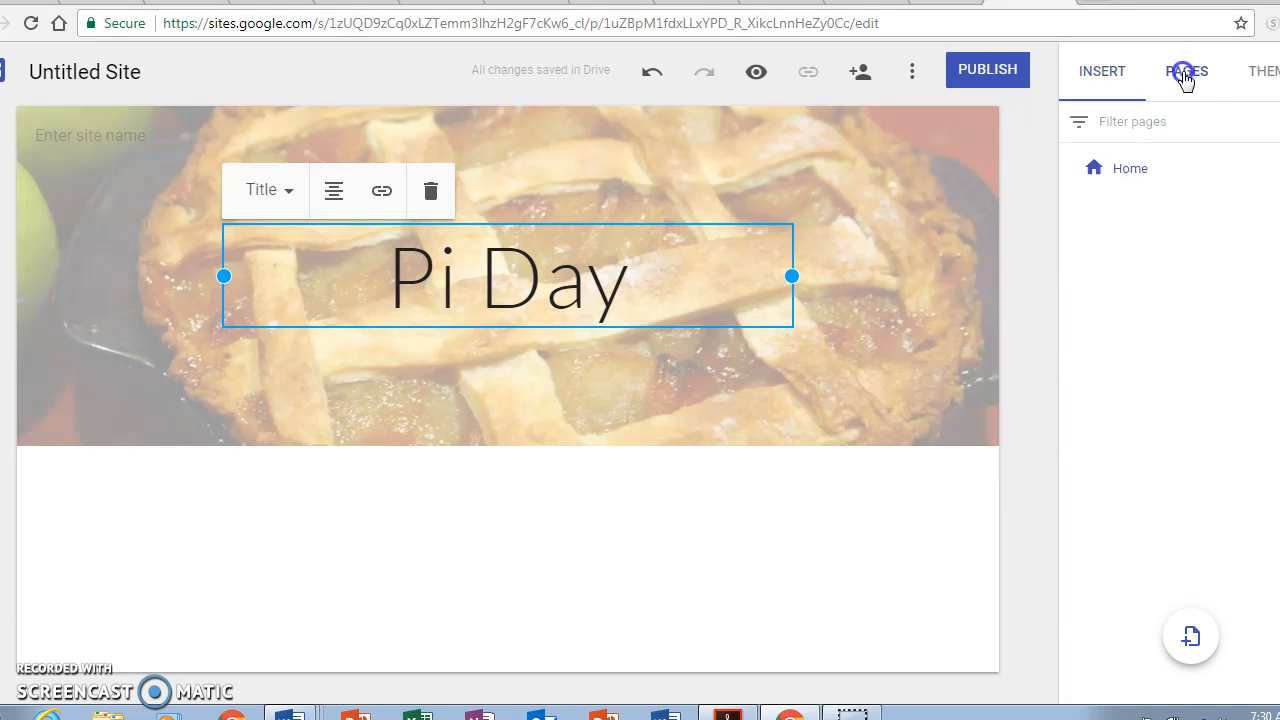
click(1190, 636)
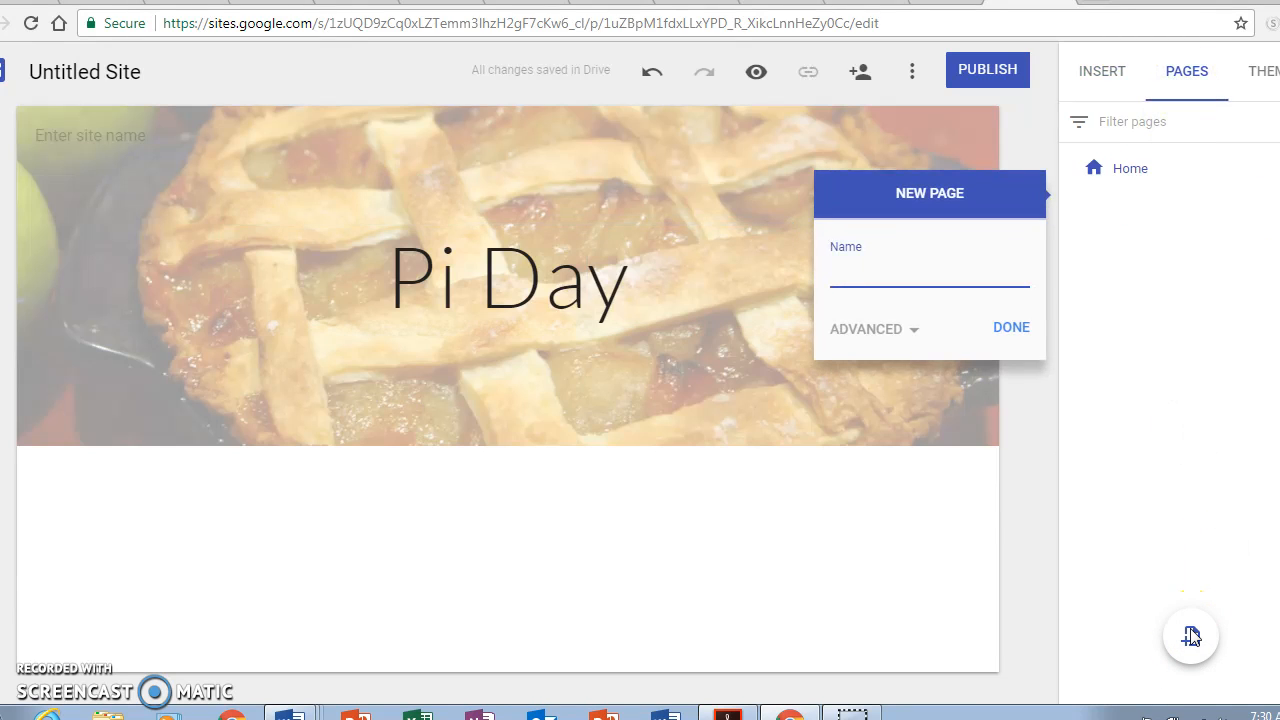
click(1016, 331)
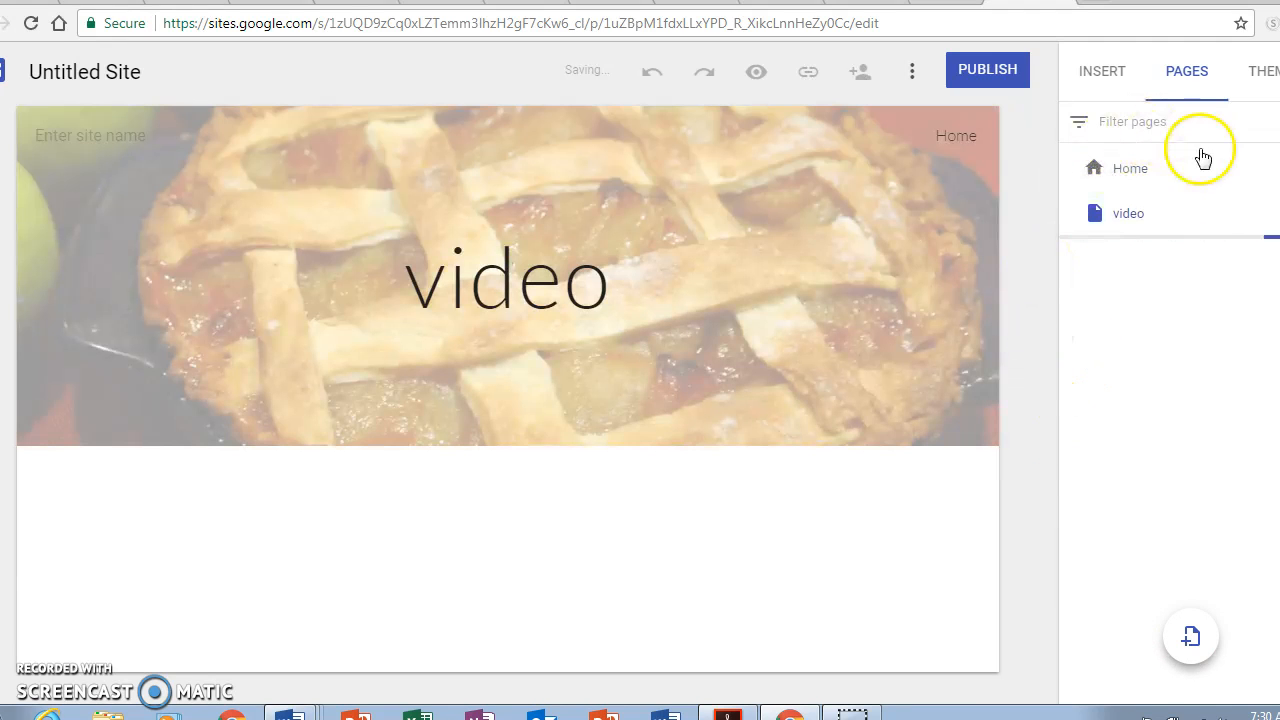
Start a web embed on the video page and copy the embed code of the Pi Song video on YouTube
click(1104, 86)
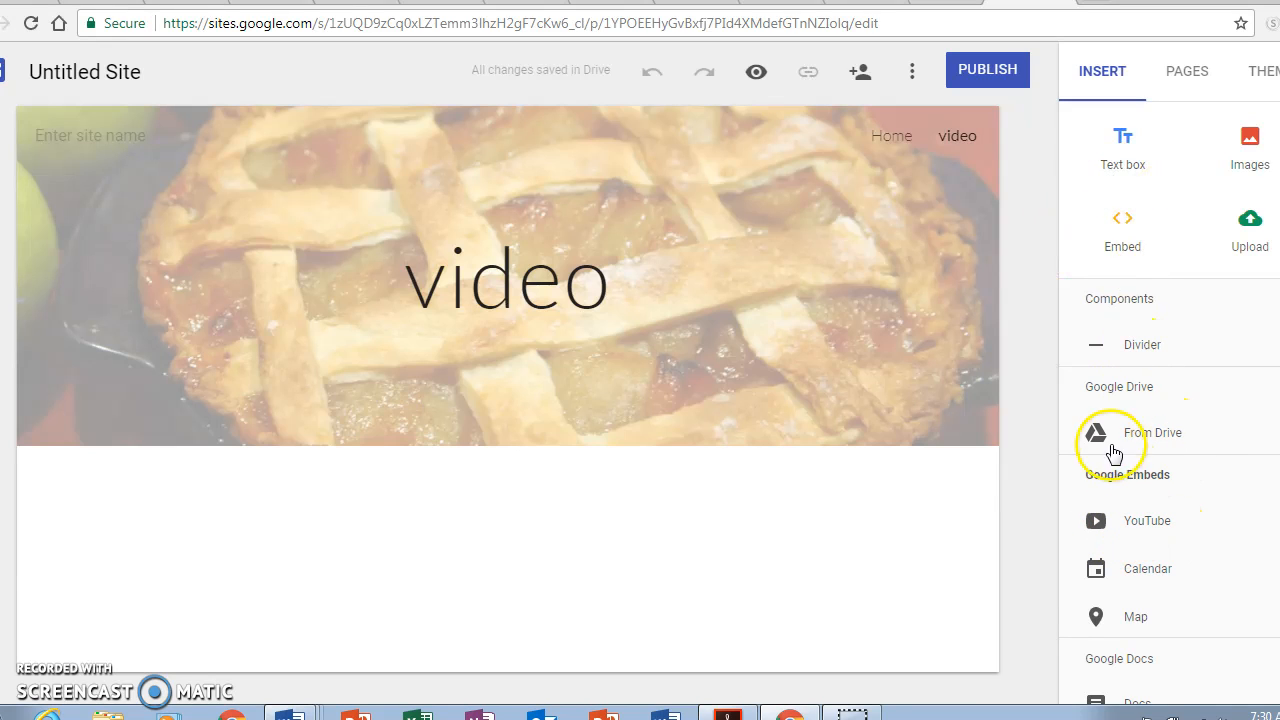
scroll(1157, 436, down, 1)
scroll(1157, 430, up, 1)
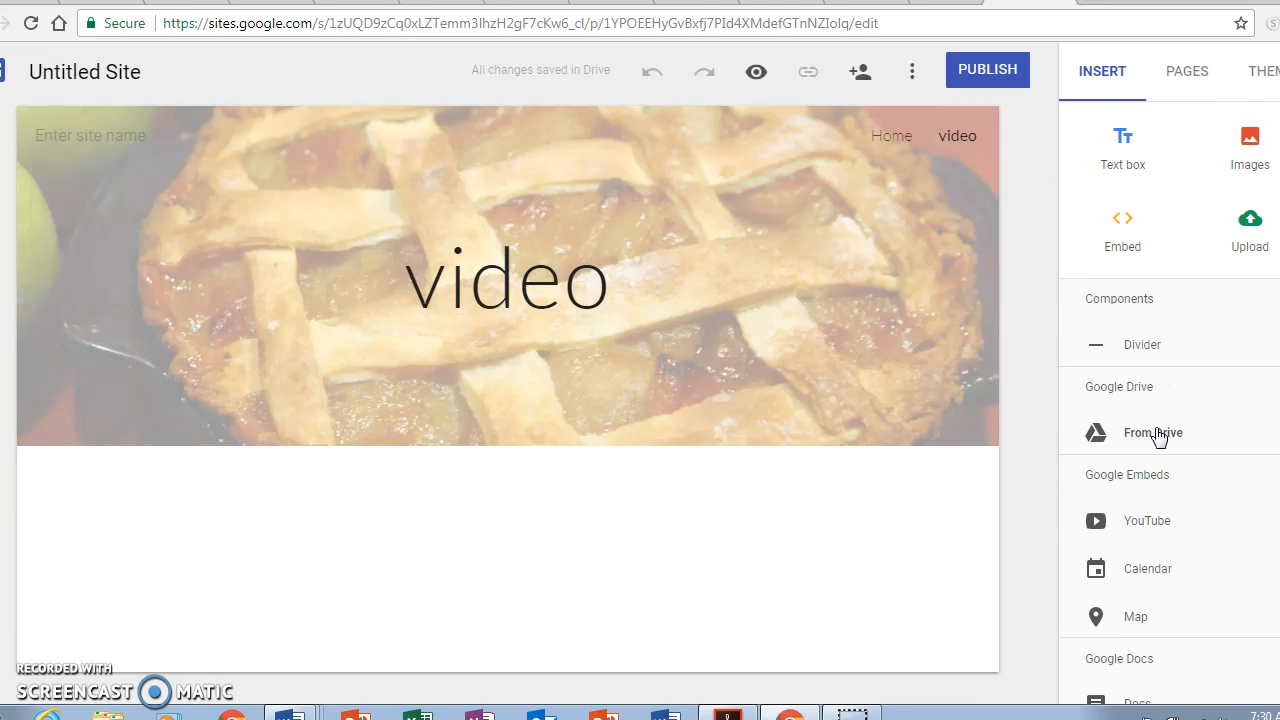
click(1123, 226)
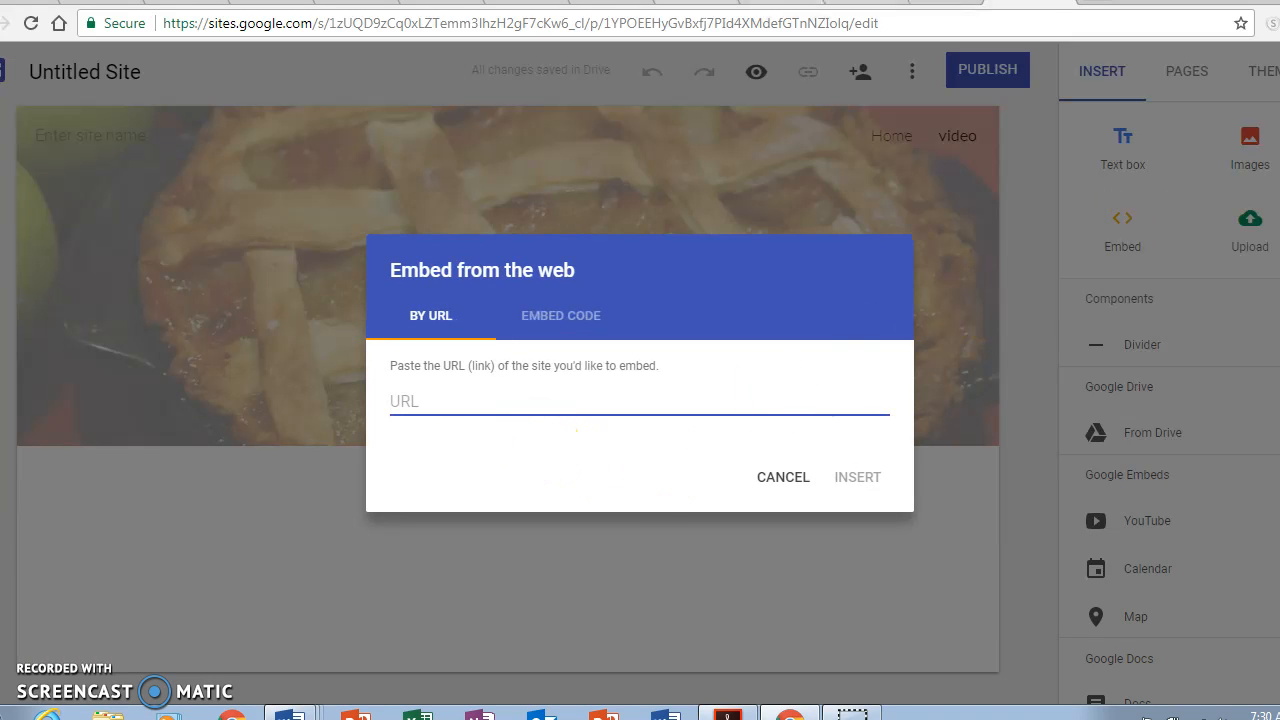
click(862, 2)
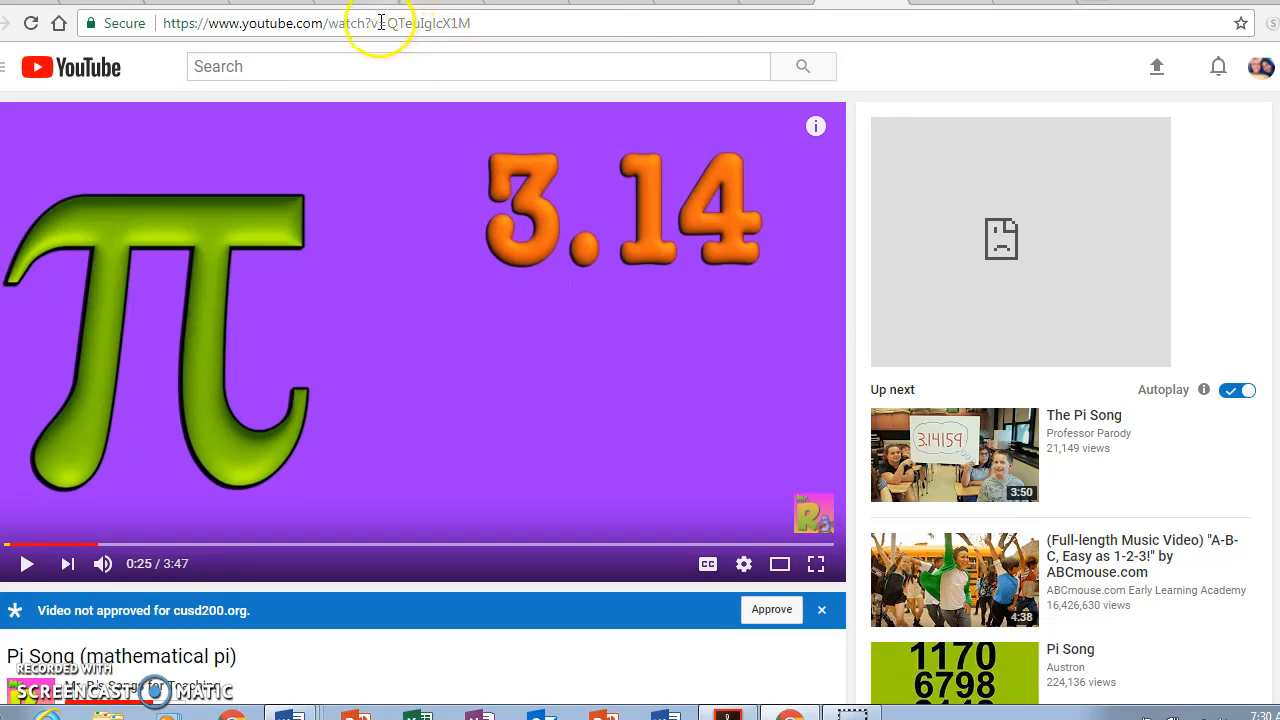
right_click(211, 369)
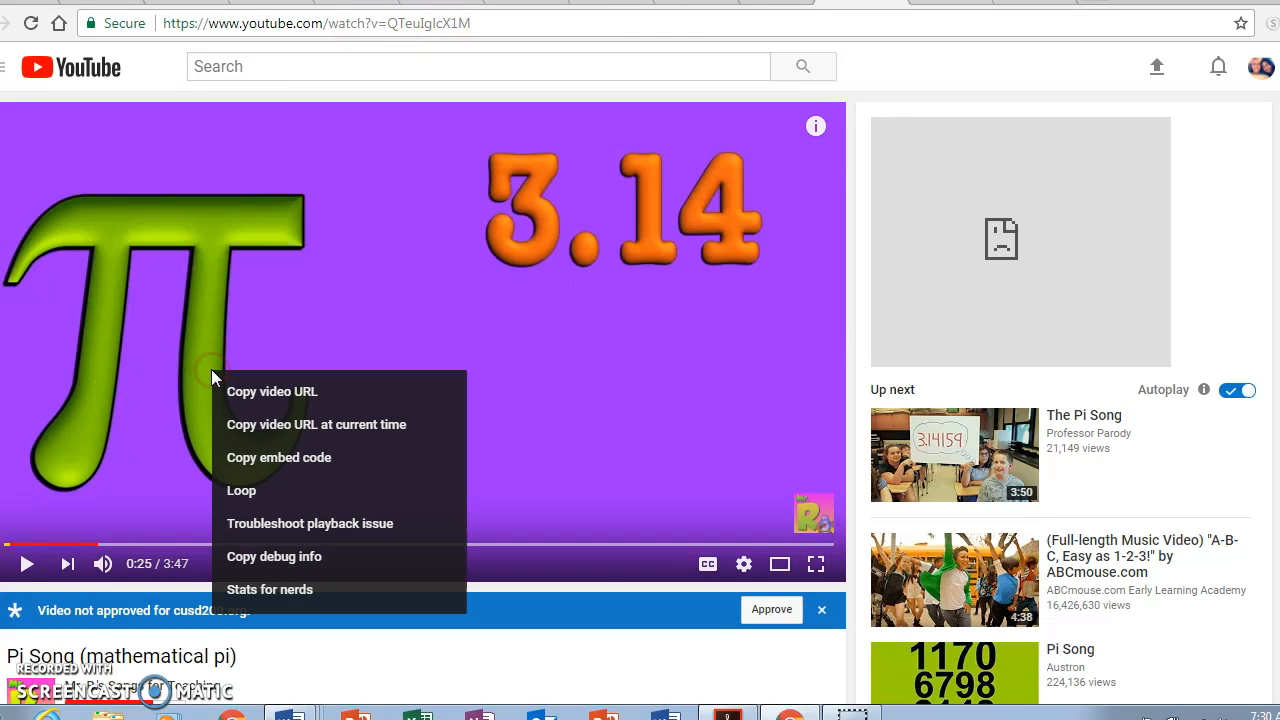
click(302, 460)
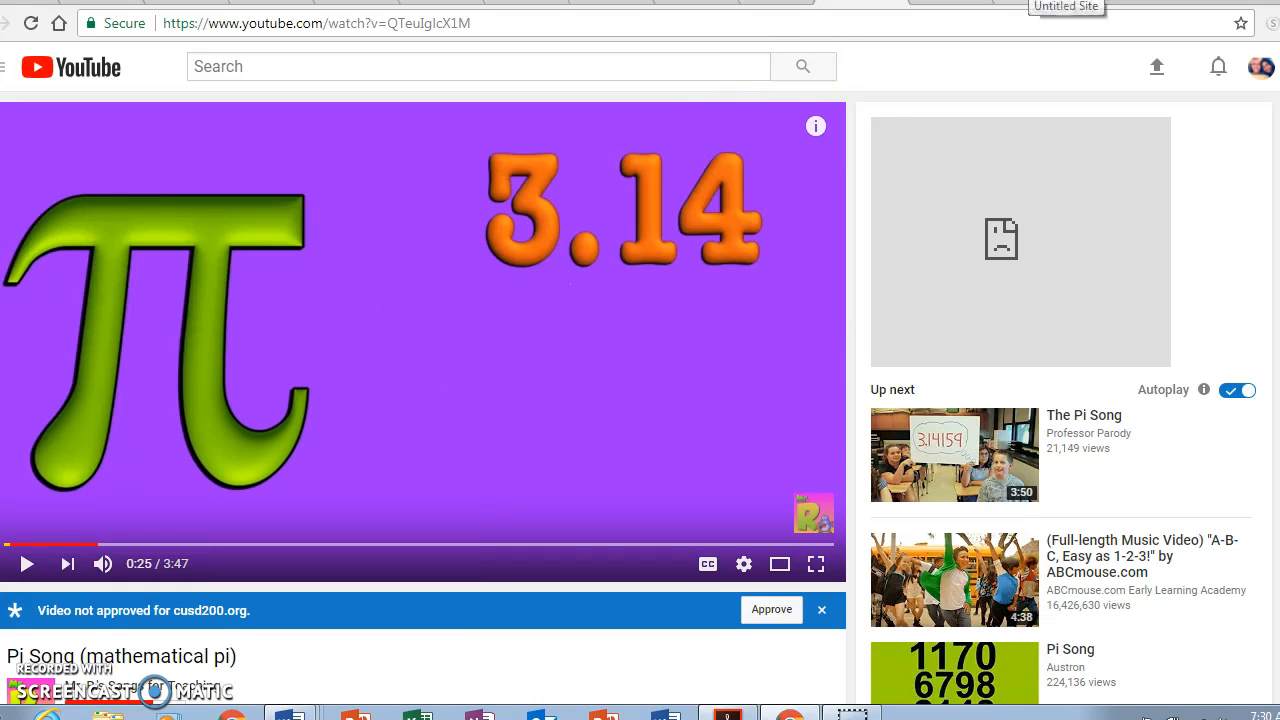
Return to the Google Sites editor and insert the Pi Song video using its copied embed code
click(1062, 3)
click(551, 317)
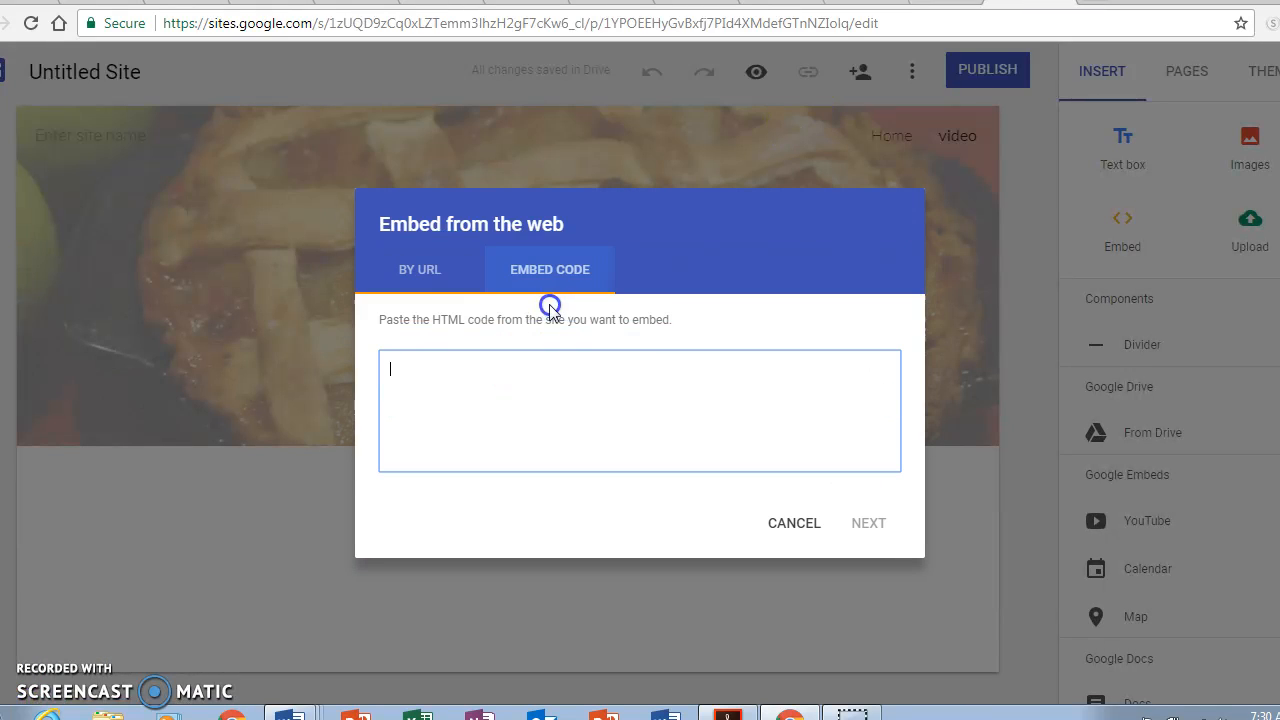
key(ctrl+v)
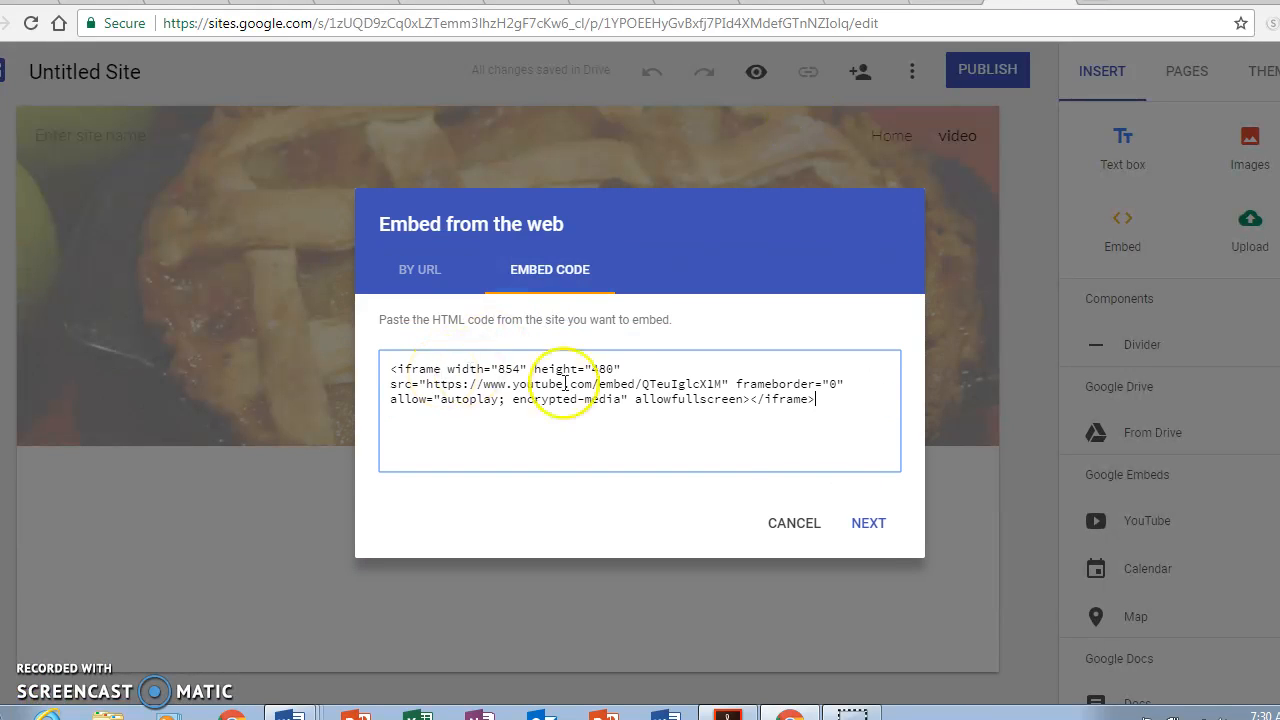
click(874, 523)
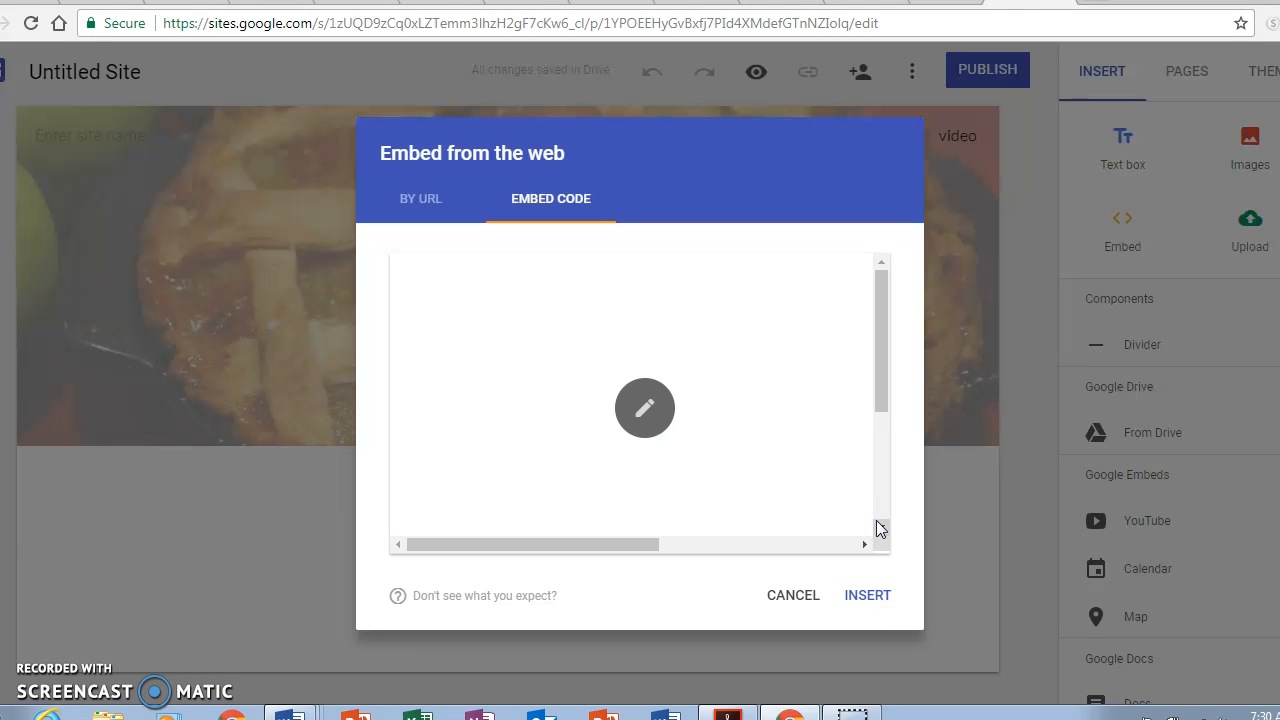
click(872, 595)
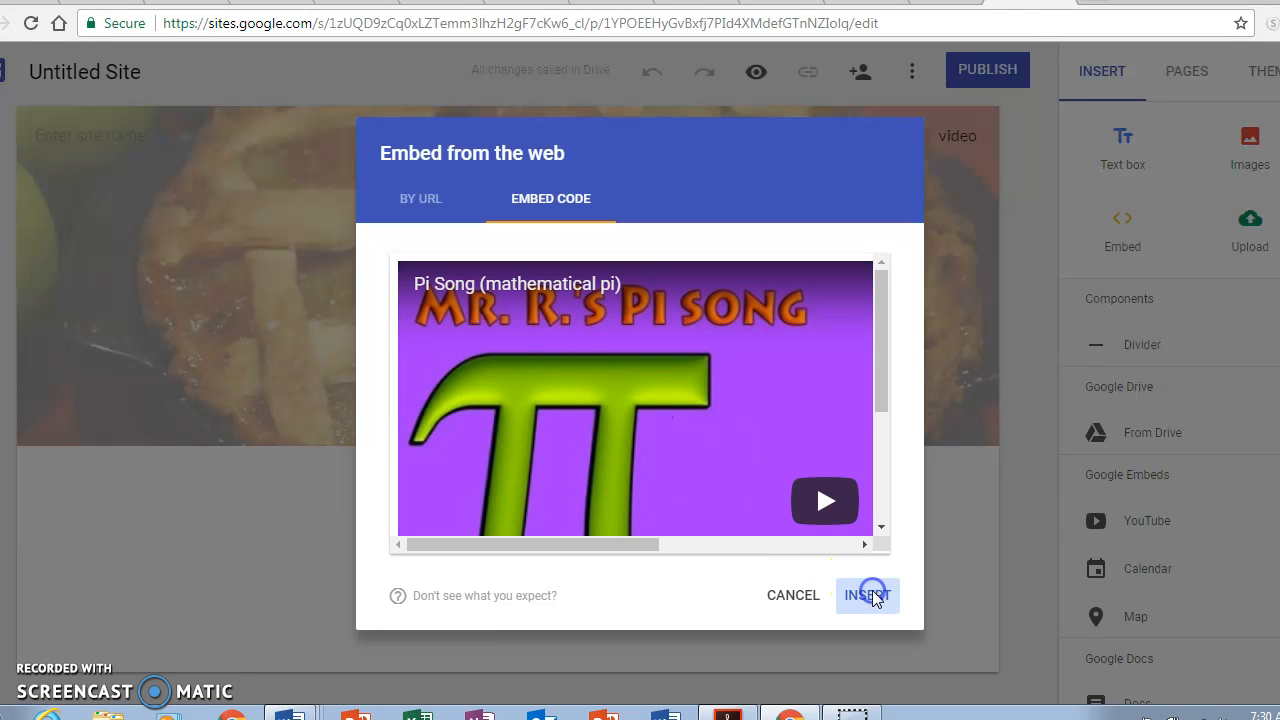
Enlarge the embedded Pi Song video so that it spans most of the page width
drag(492, 510, 934, 614)
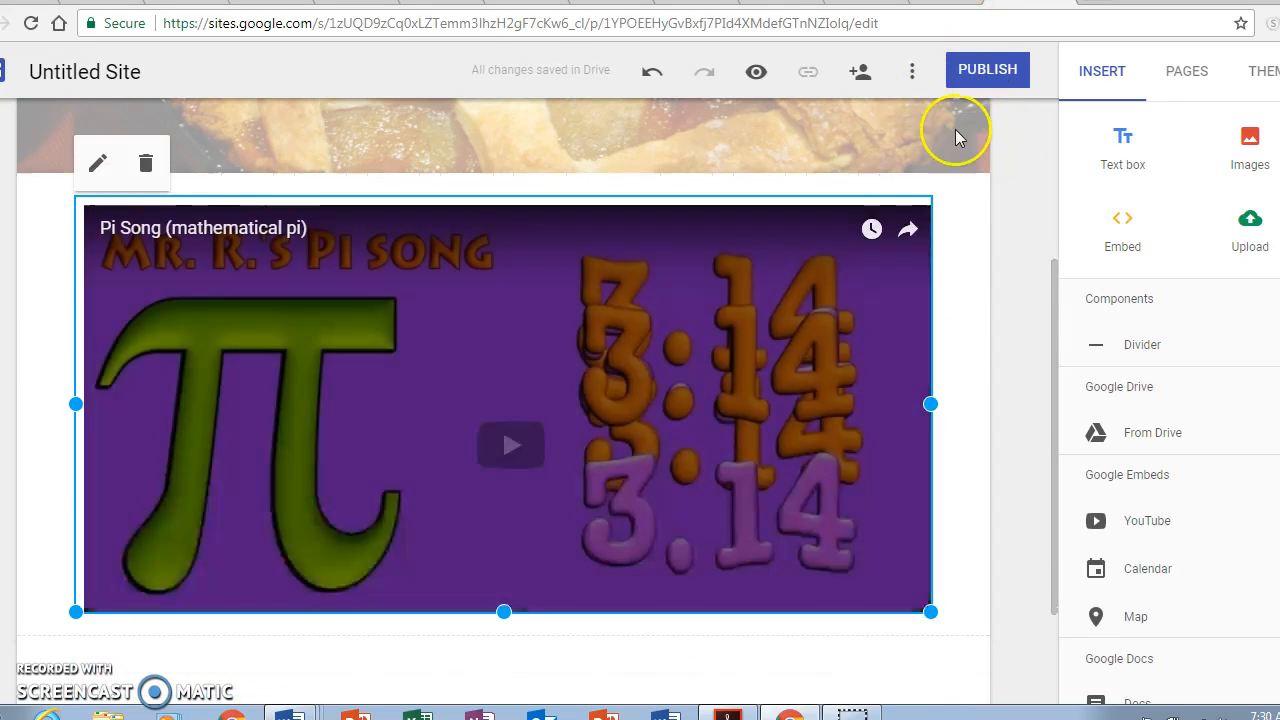
scroll(632, 287, up, 3)
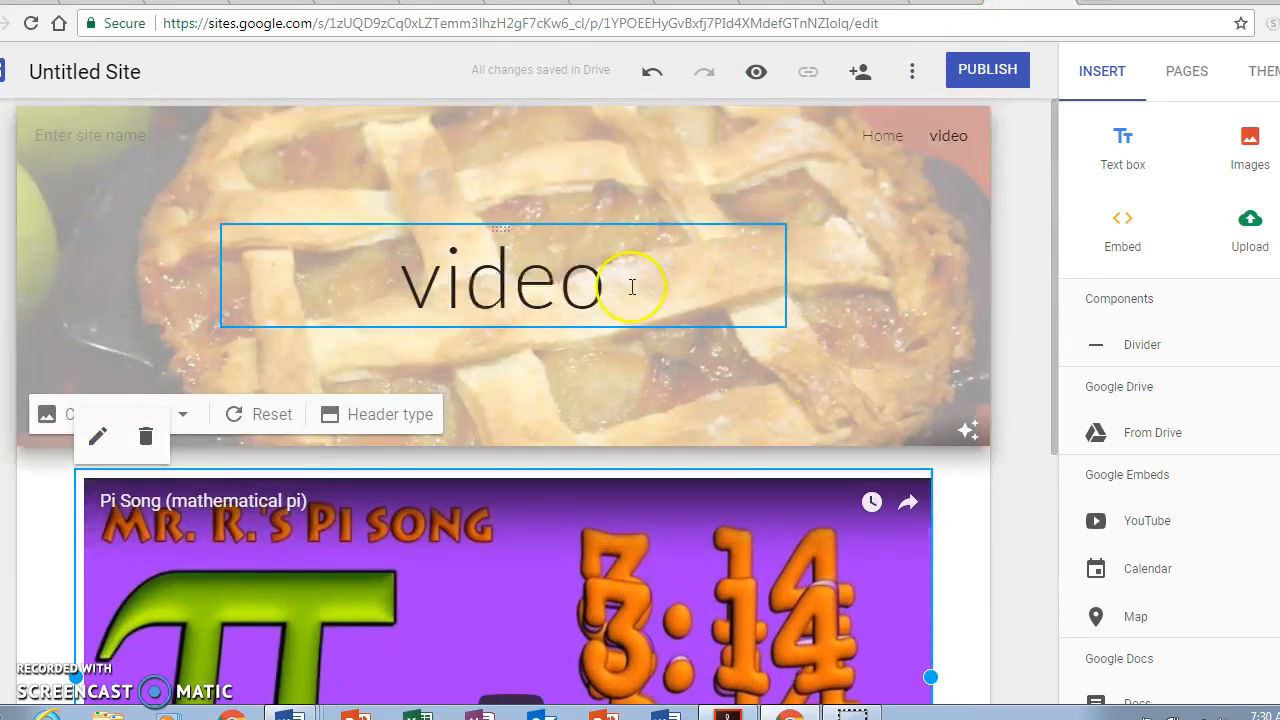
scroll(586, 323, down, 3)
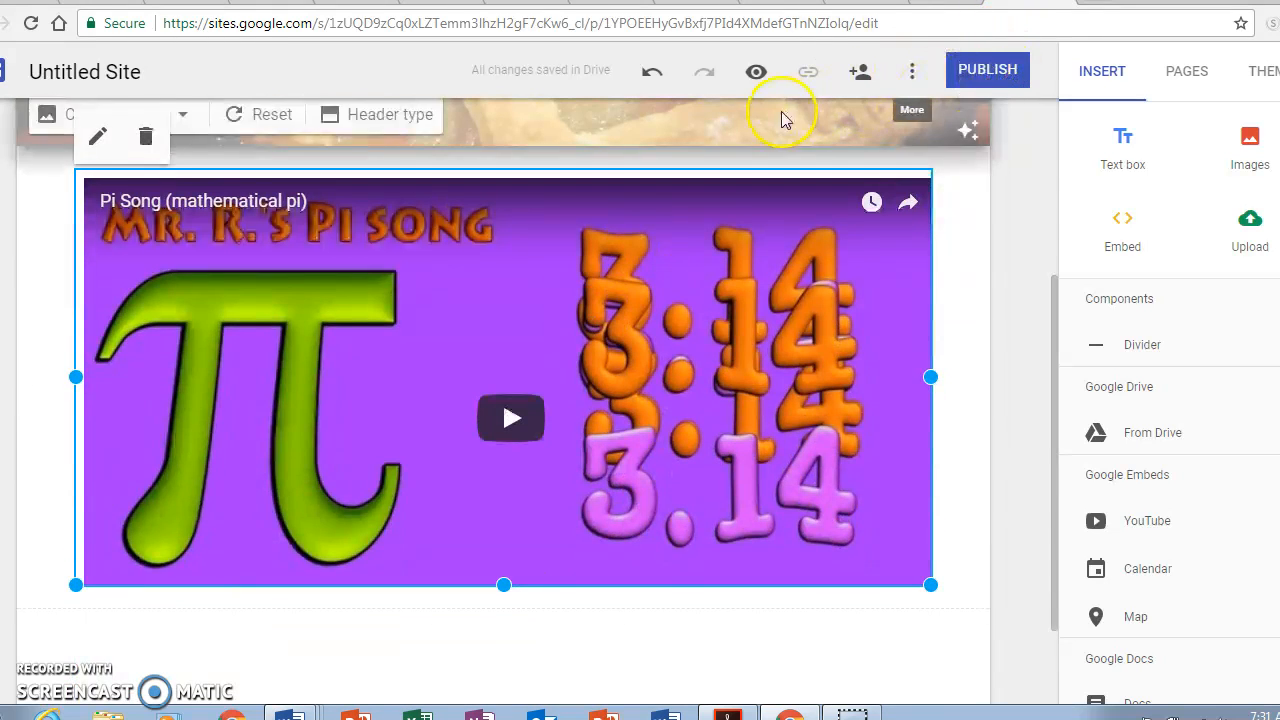
Preview the video page and check that the embedded Pi Song video plays, pausing it after a moment
click(756, 78)
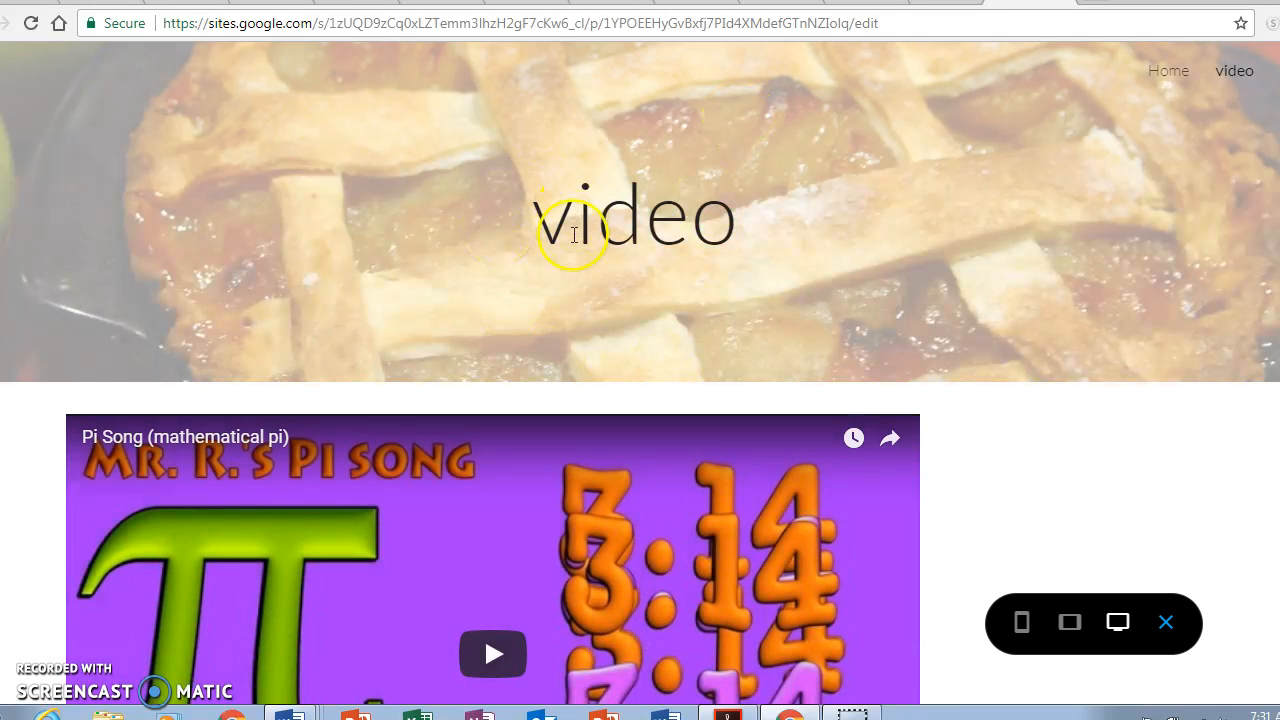
scroll(571, 232, down, 3)
click(437, 318)
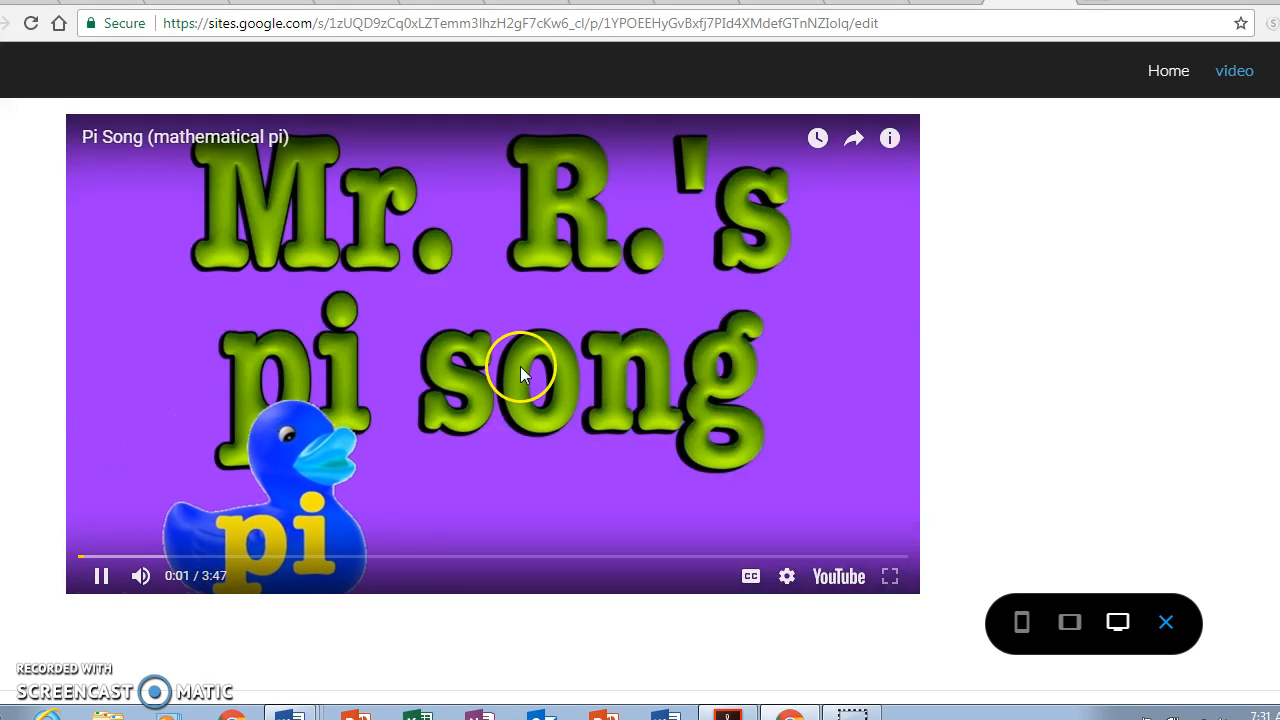
click(507, 327)
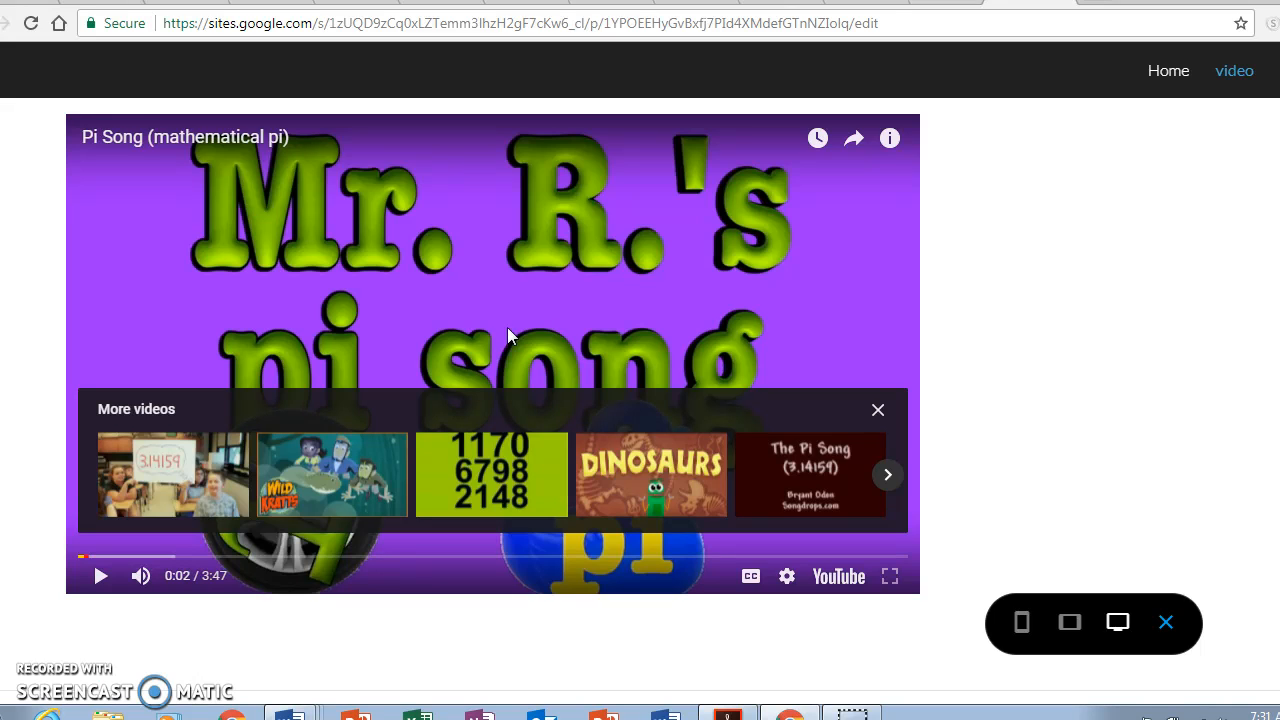
scroll(1003, 266, up, 3)
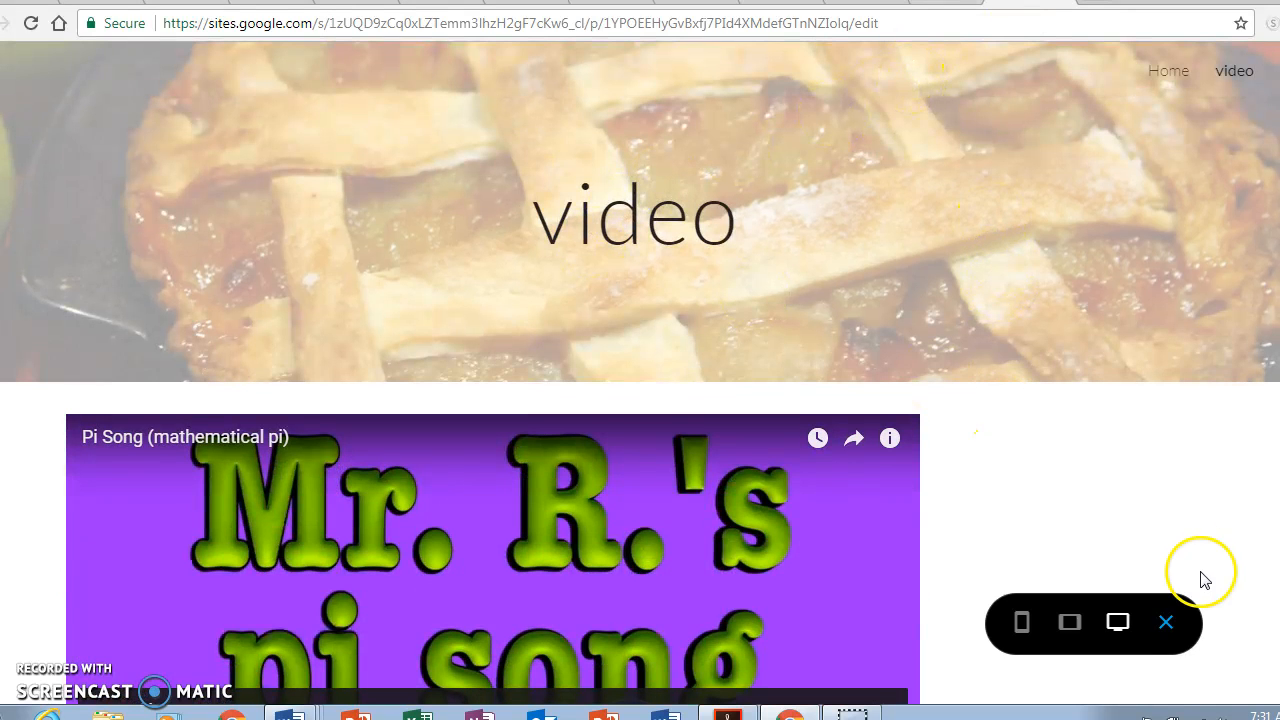
Leave the preview and add a new page named Pi Feedback to the site
click(1172, 620)
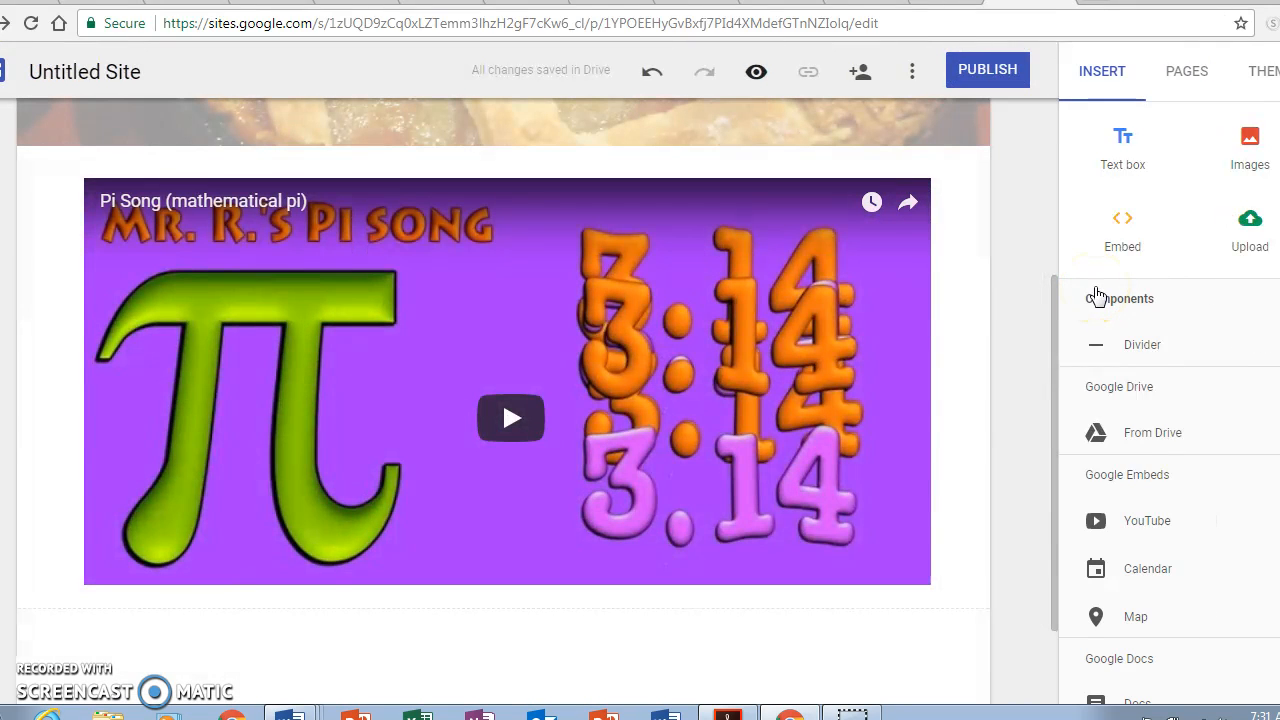
scroll(1146, 445, down, 2)
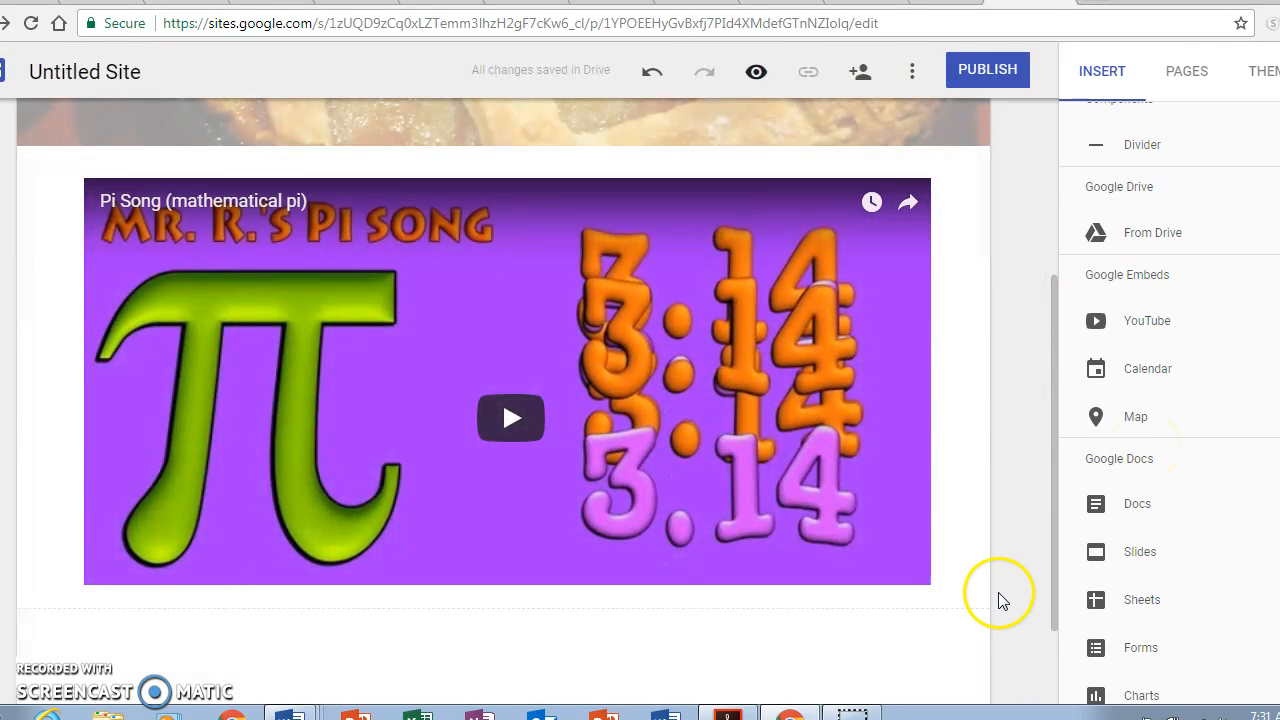
scroll(1003, 600, up, 3)
click(1186, 71)
click(1203, 643)
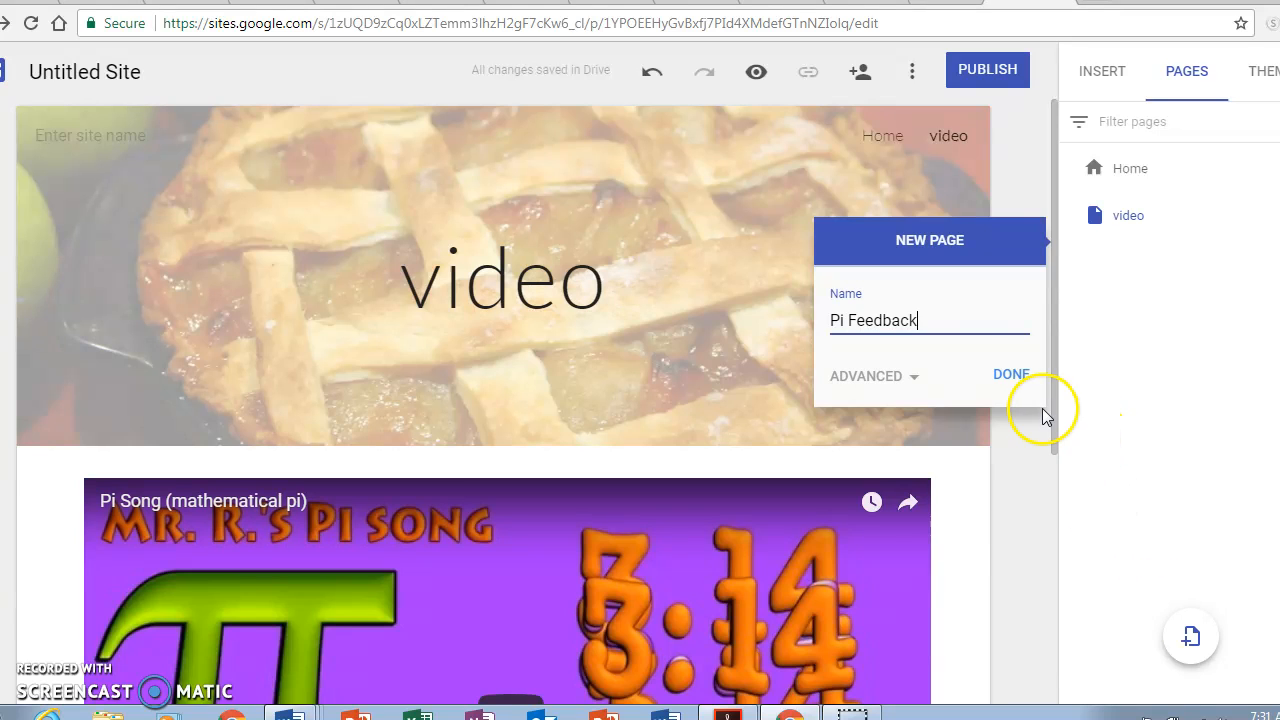
click(1012, 374)
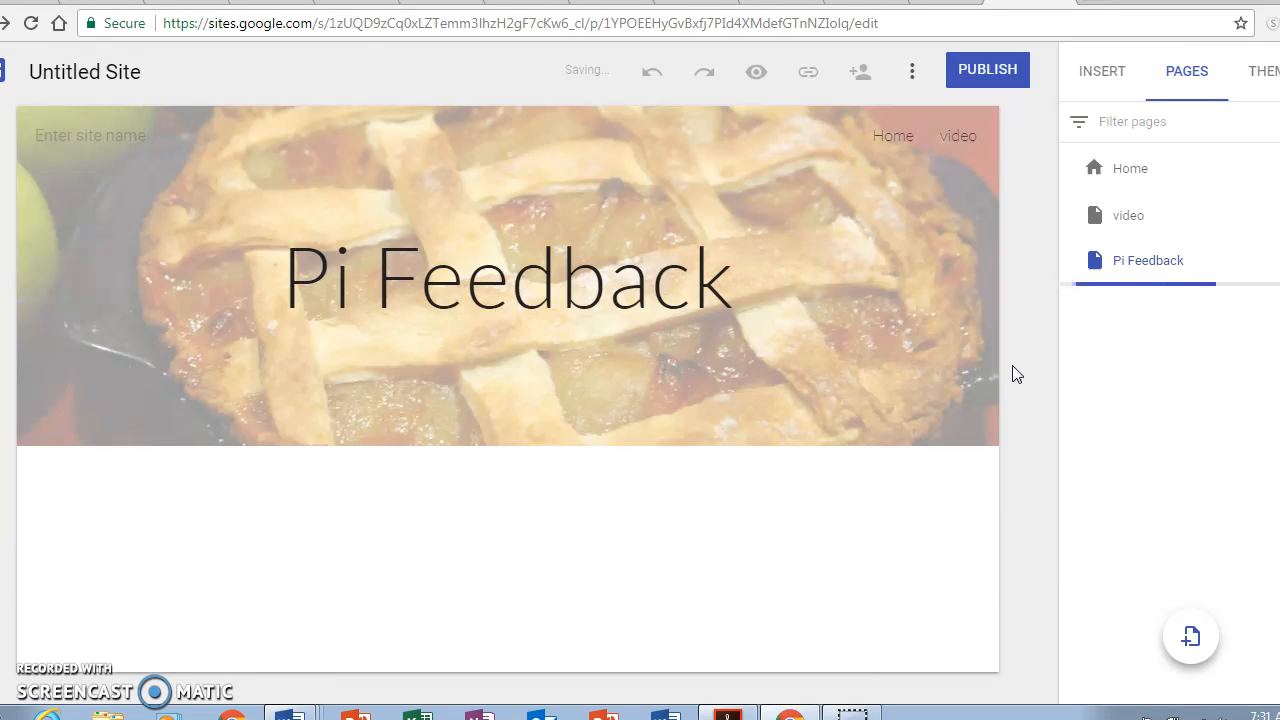
click(1048, 323)
click(1152, 262)
Insert the Pi Day Google Form from Drive on the Pi Feedback page
click(1097, 76)
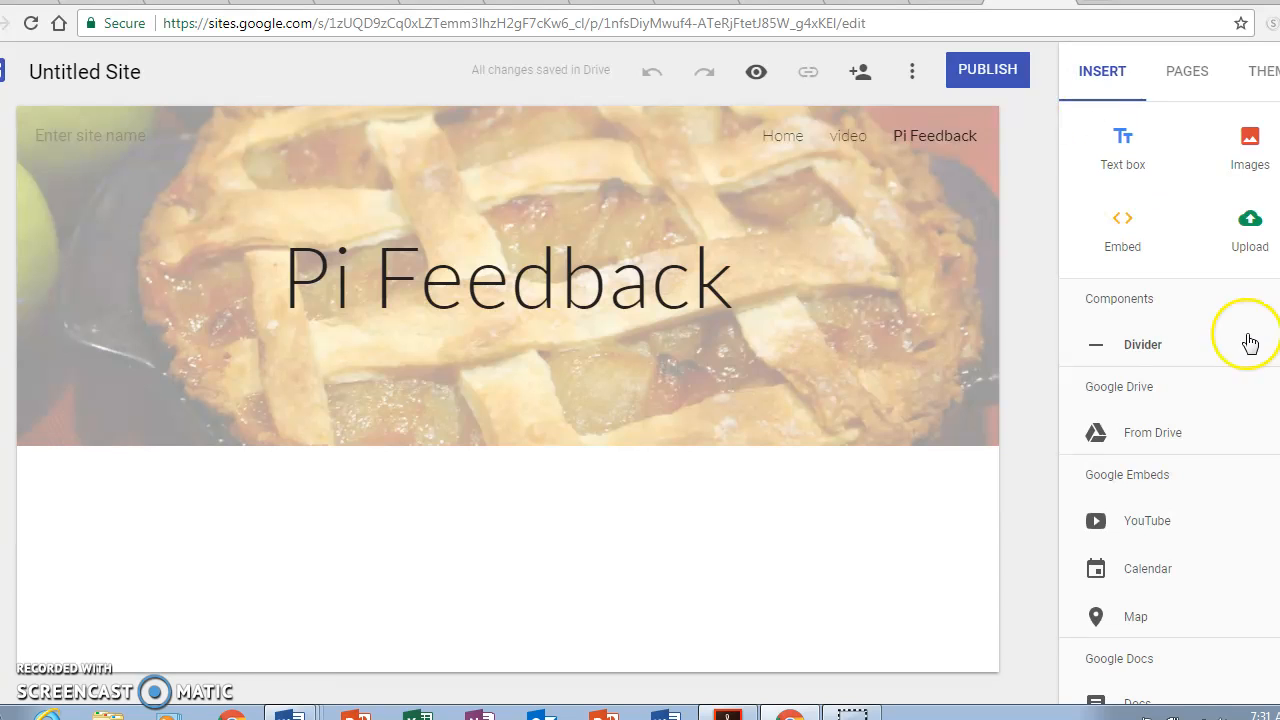
scroll(1249, 340, down, 2)
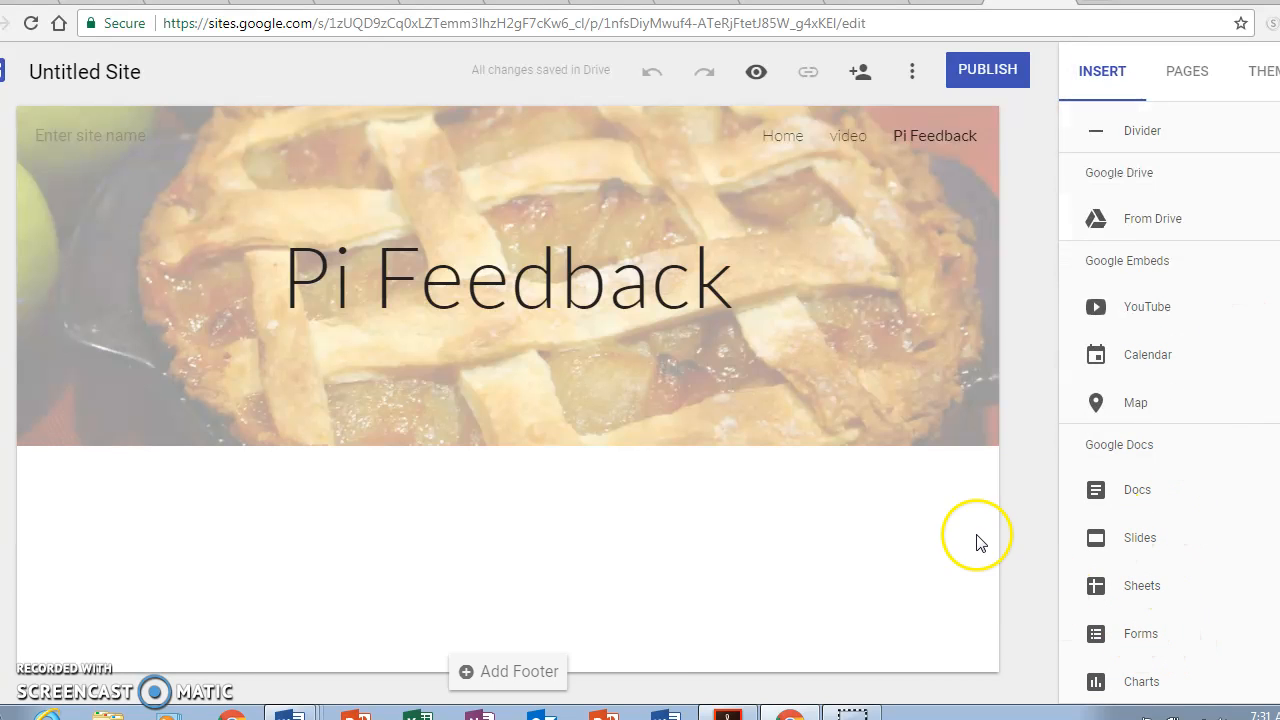
click(1133, 634)
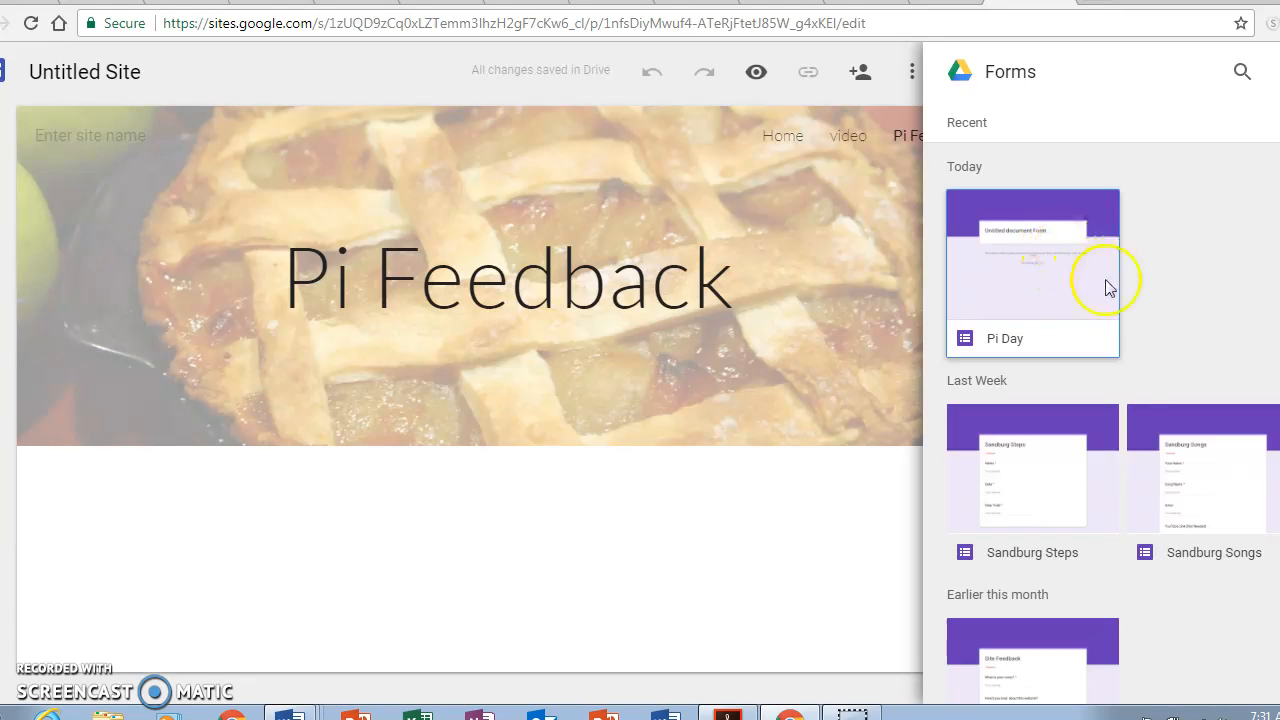
click(1040, 268)
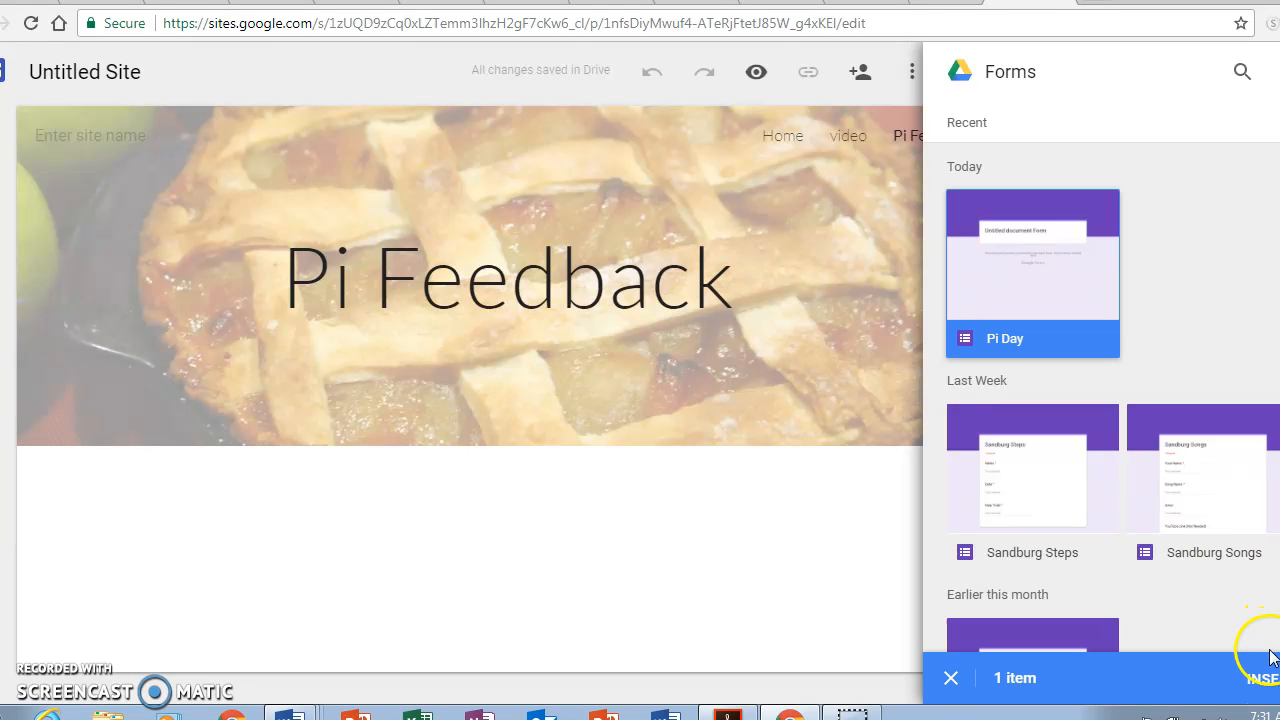
click(1263, 677)
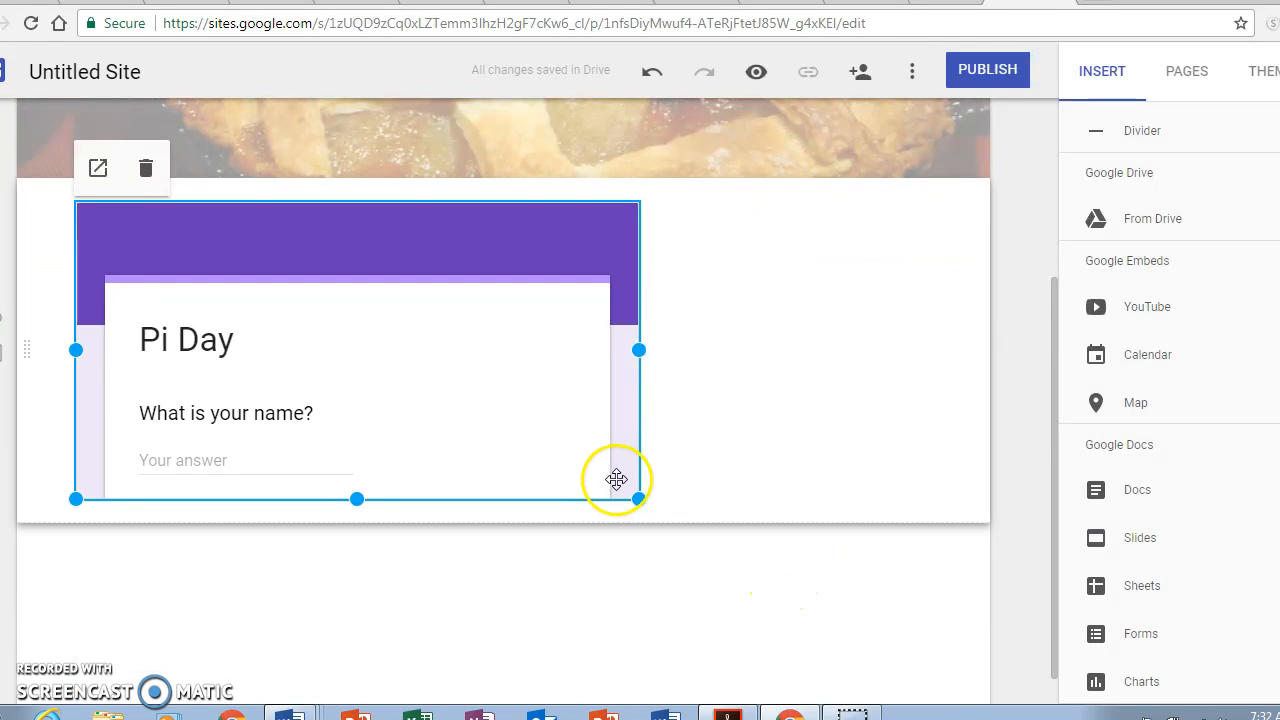
Enlarge the embedded Pi Day form to most of the page width and make it taller to show more questions
drag(639, 499, 929, 622)
scroll(929, 622, down, 2)
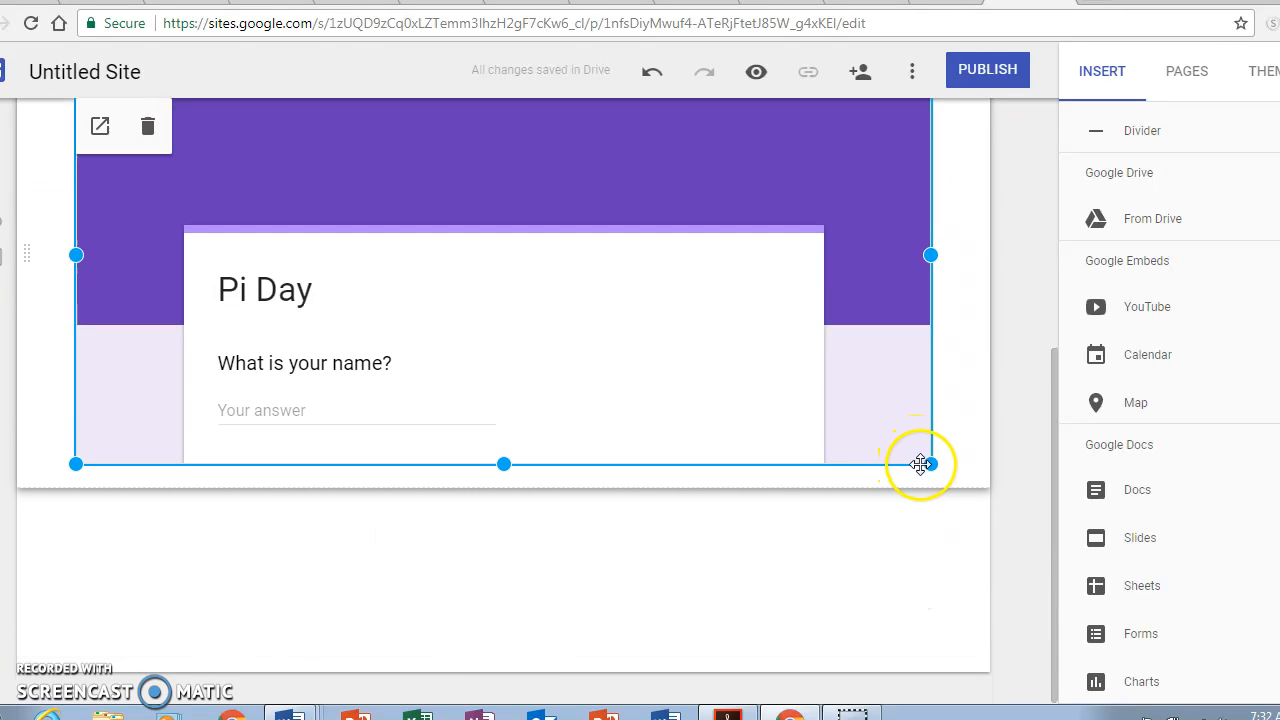
drag(927, 464, 918, 640)
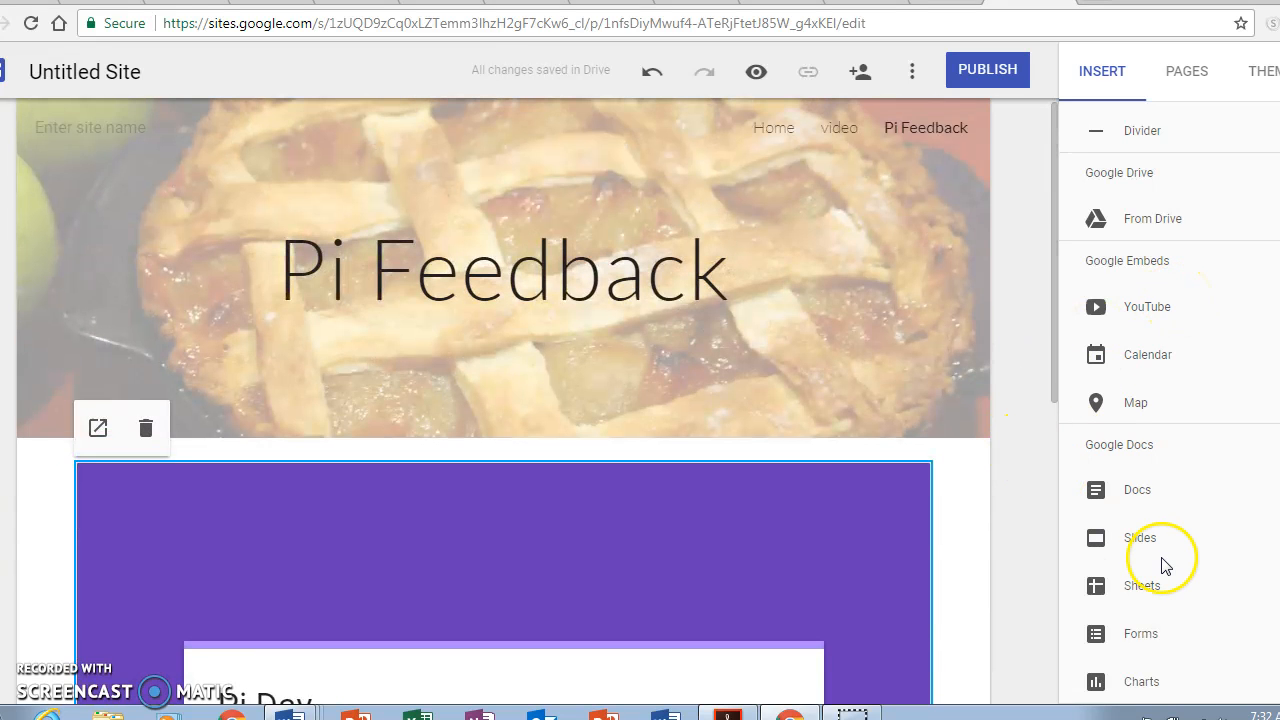
Insert the Pi Day (Responses) spreadsheet below the form on the Pi Feedback page
scroll(1021, 440, down, 5)
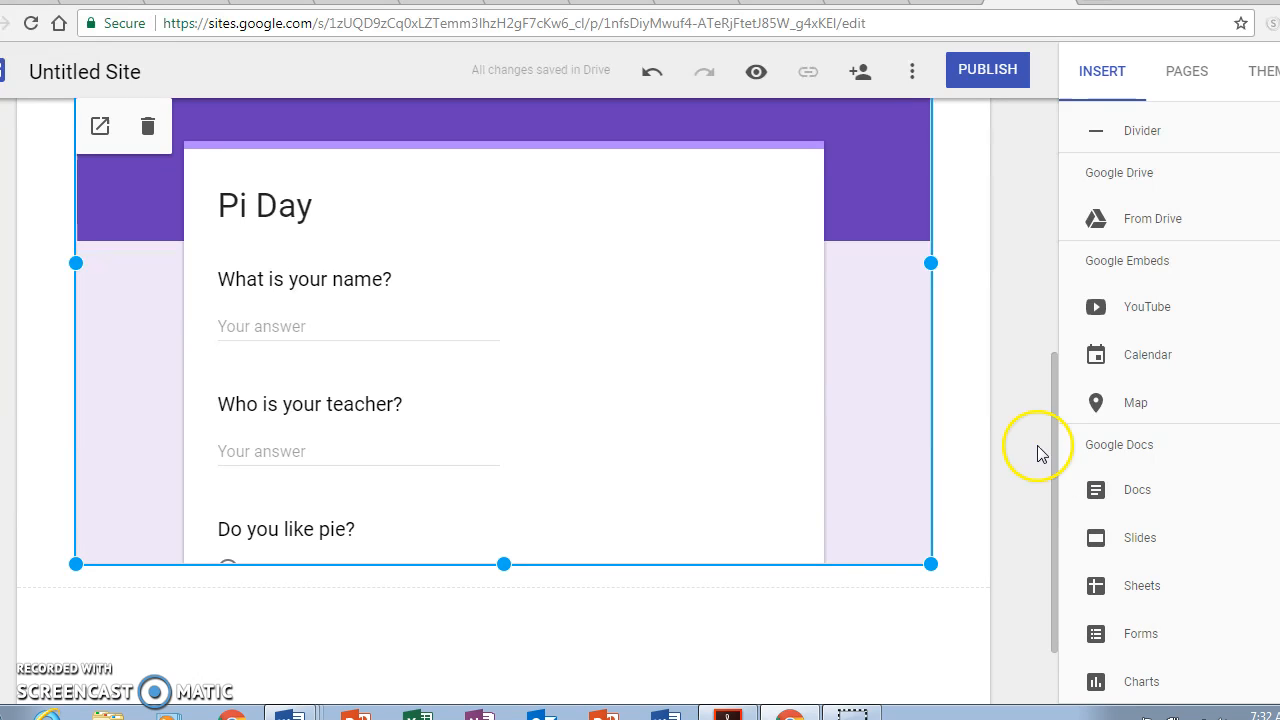
click(1141, 590)
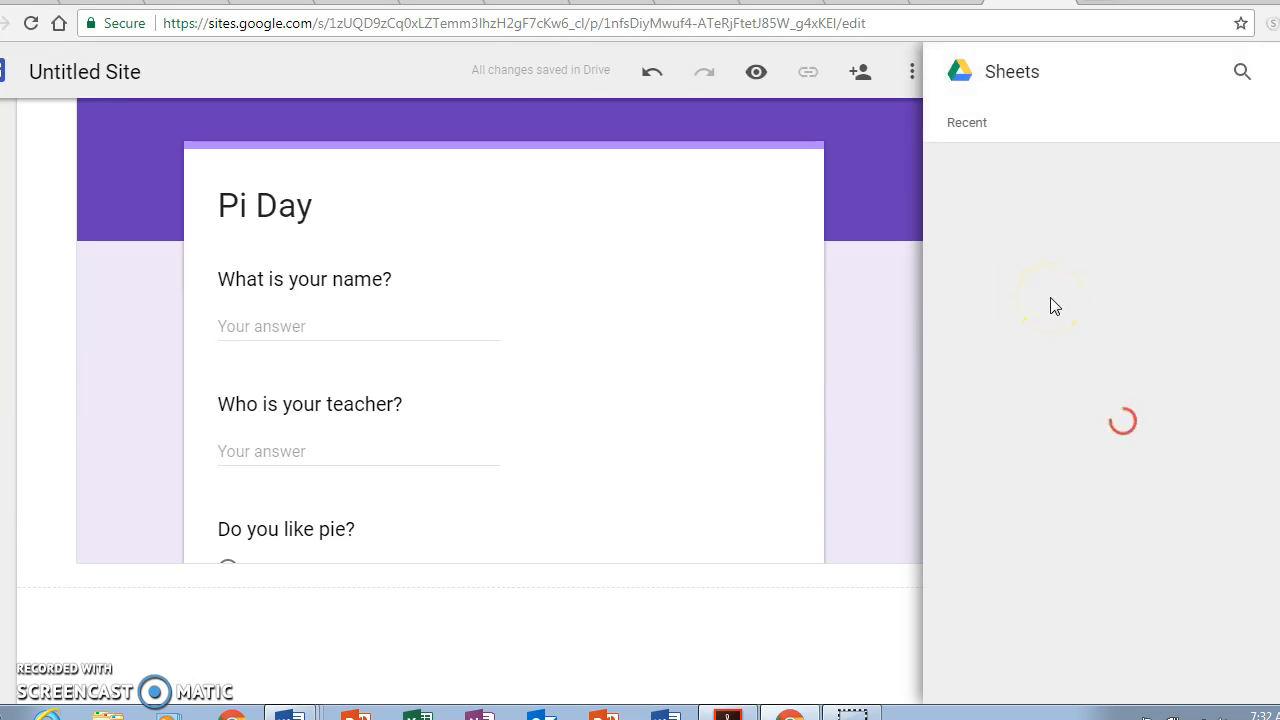
click(1051, 300)
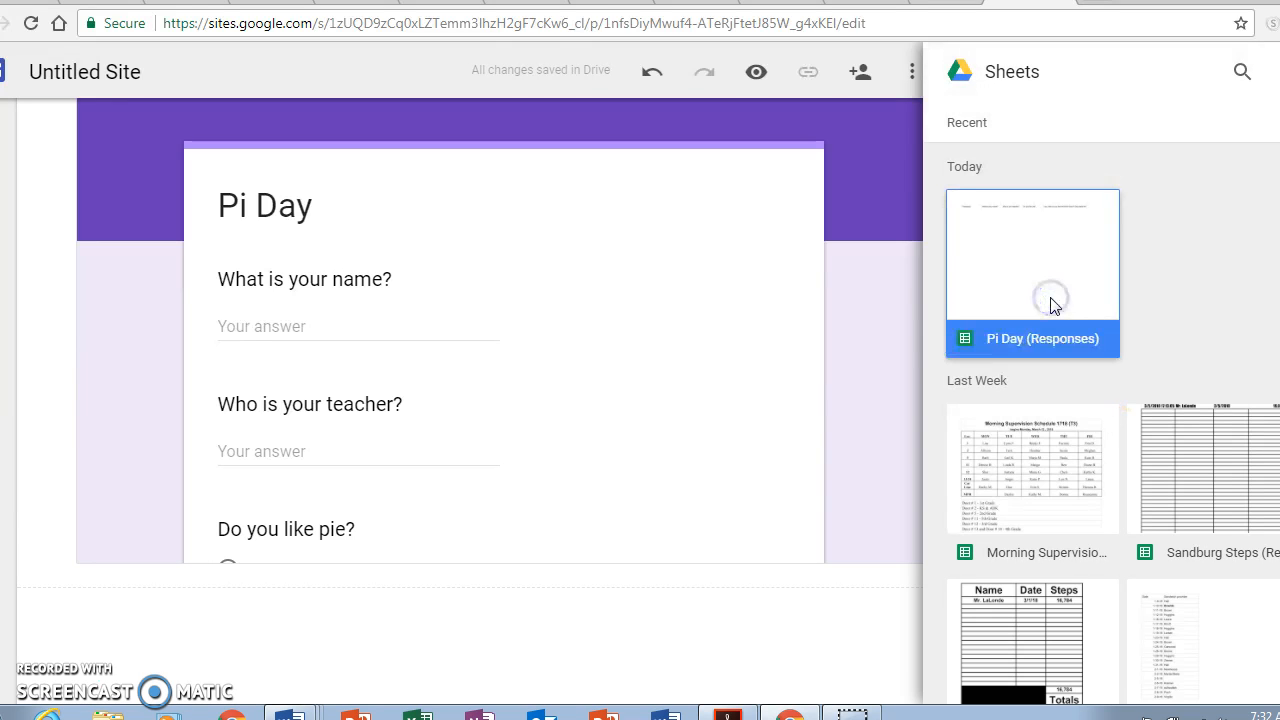
click(1262, 678)
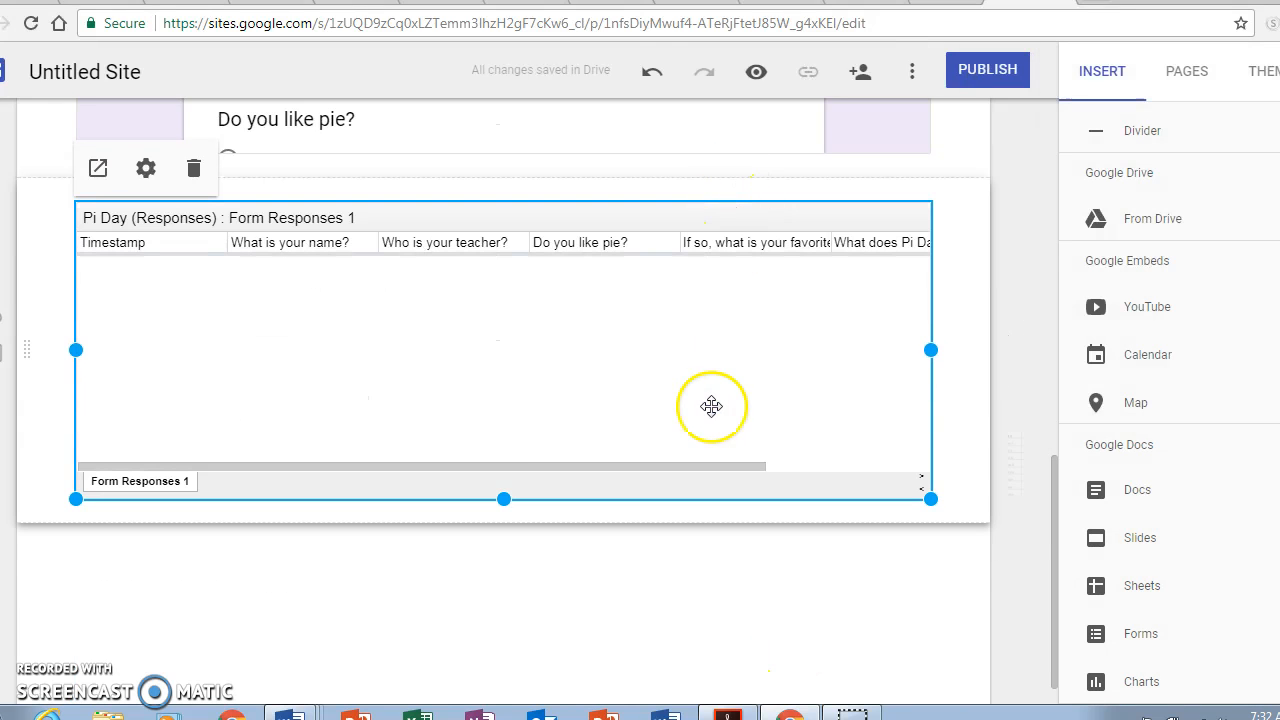
Preview the Pi Feedback page and fill in the respondent's name and the teacher's name in the embedded form
click(757, 72)
scroll(362, 540, down, 5)
click(397, 464)
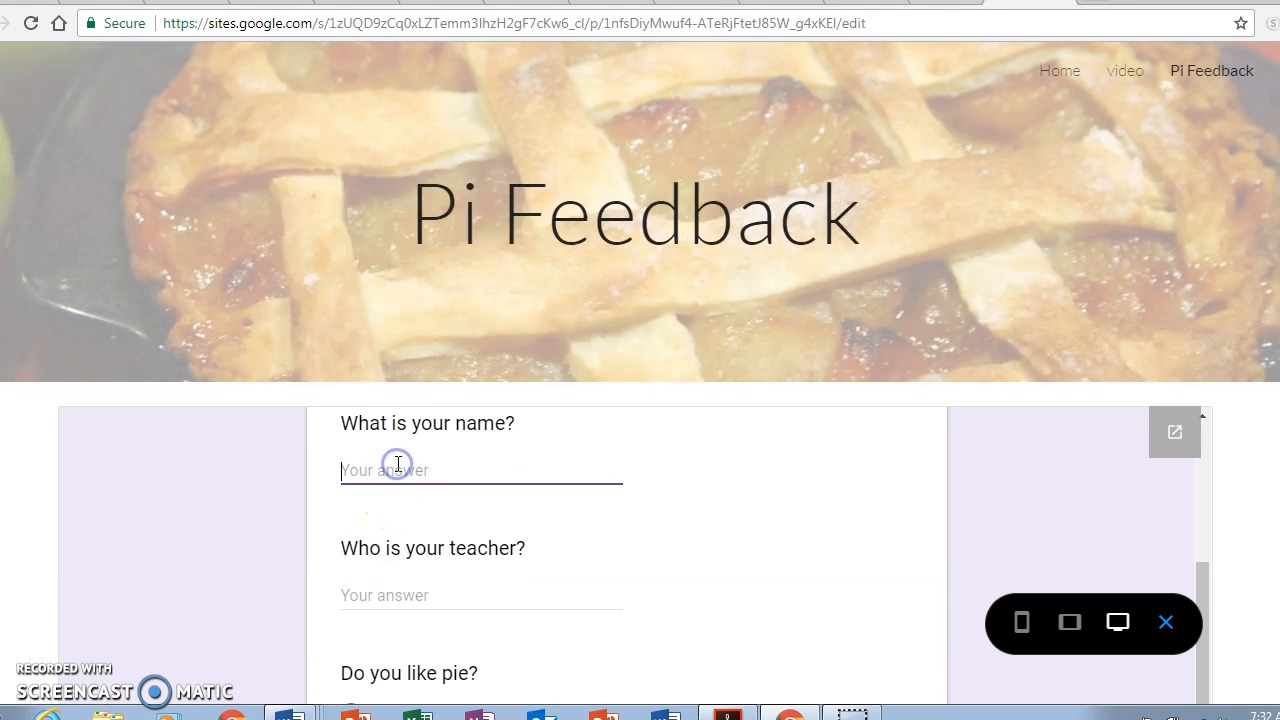
click(383, 584)
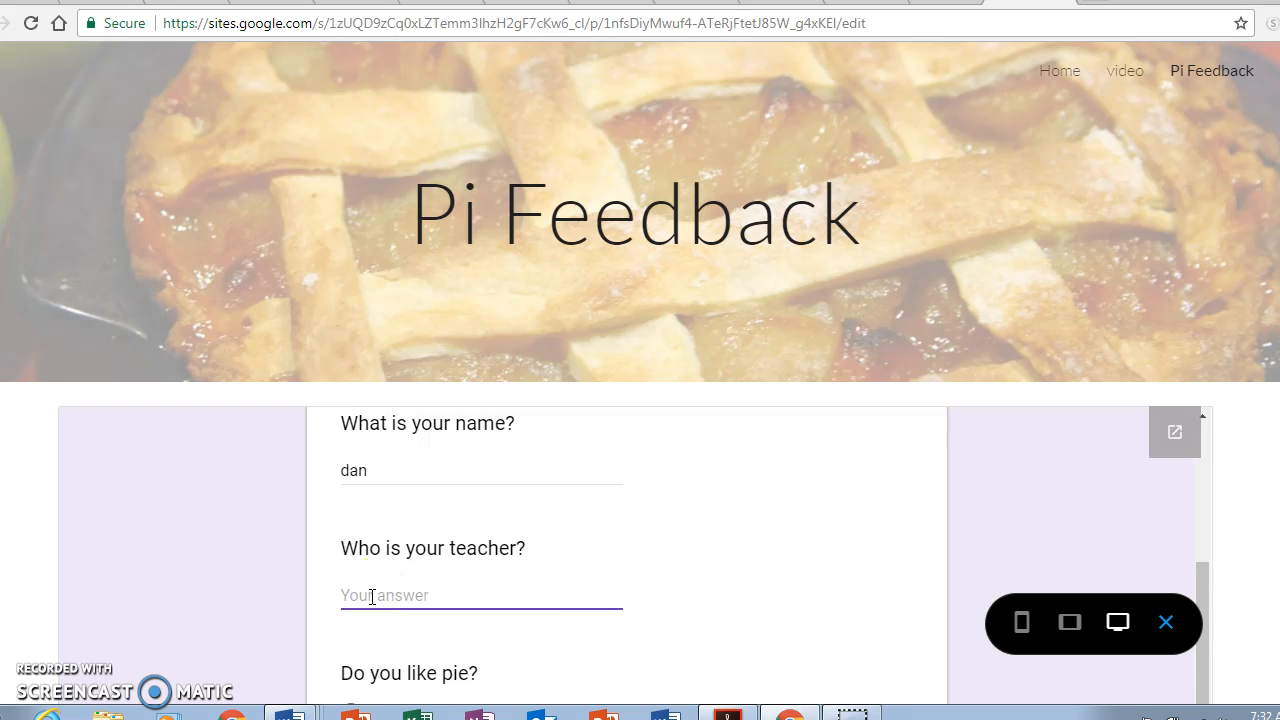
Answer yes to liking pie, apple as the favorite and 3.14 for what Pi Day stands for, and submit the form
scroll(371, 594, down, 2)
click(354, 516)
scroll(370, 545, down, 1)
click(392, 540)
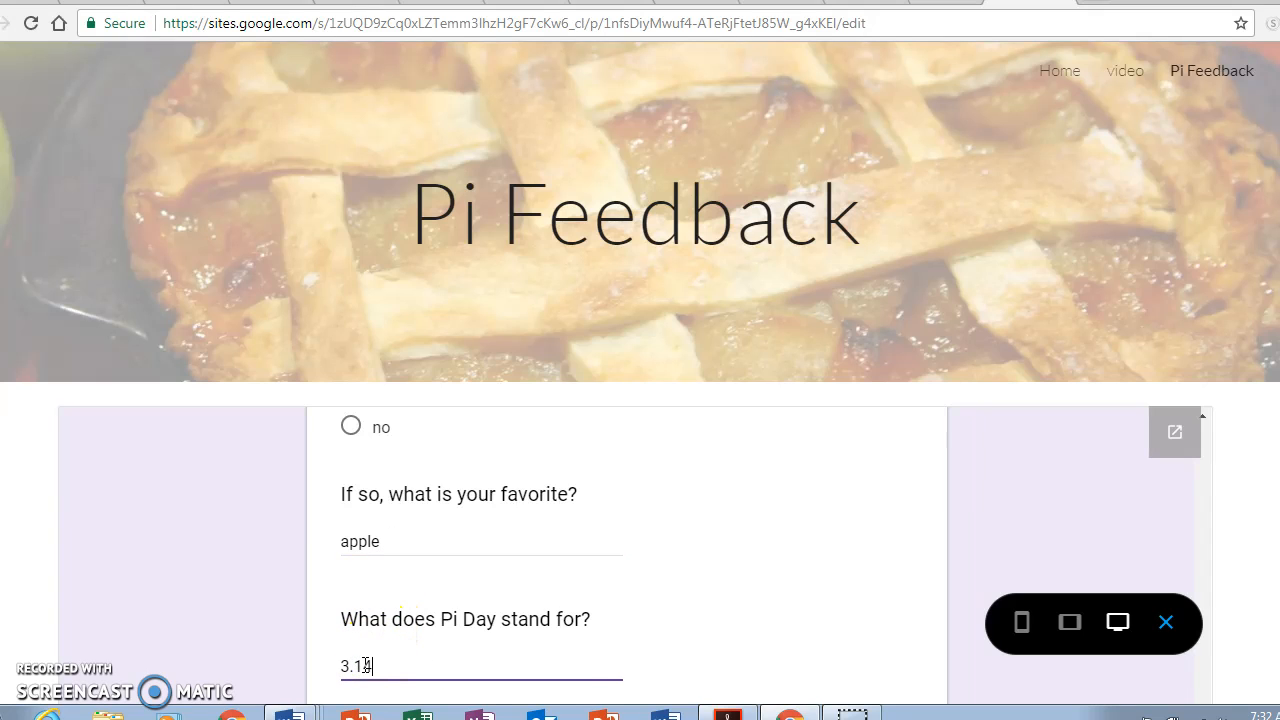
scroll(366, 665, down, 3)
click(395, 468)
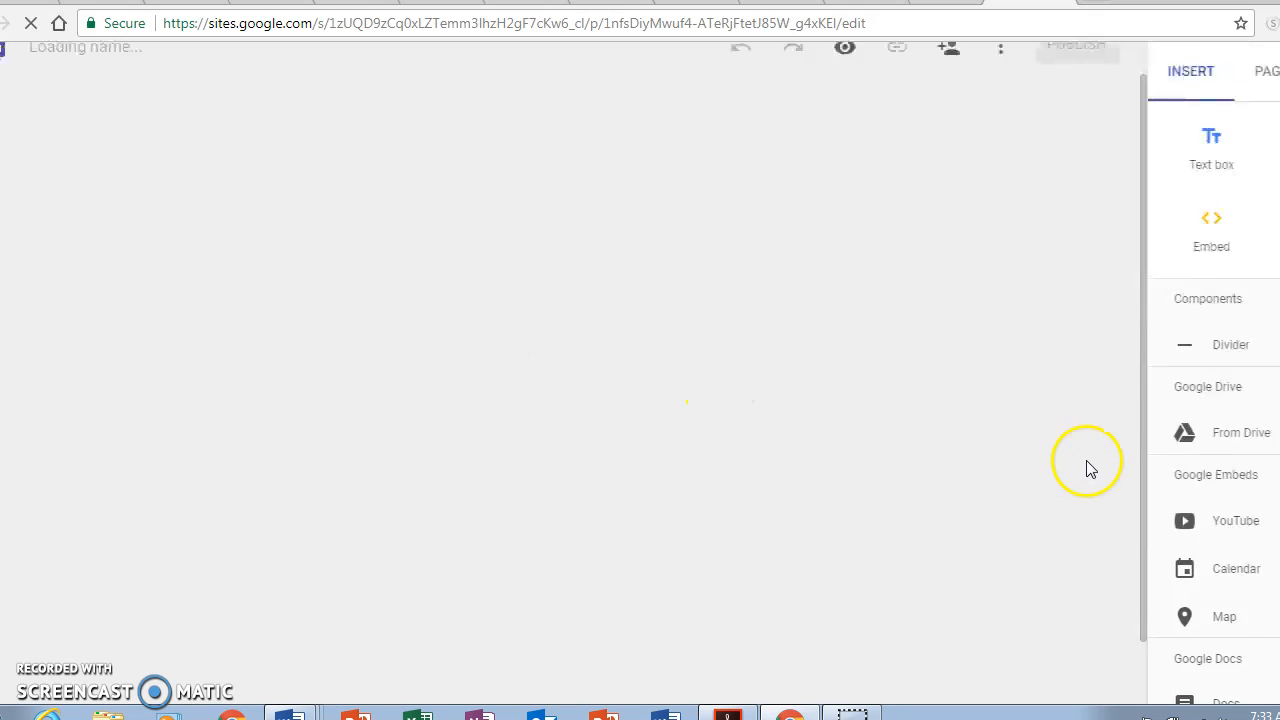
Reload the site editor and check the embedded Pi Day responses sheet for the submitted answers
scroll(745, 440, down, 7)
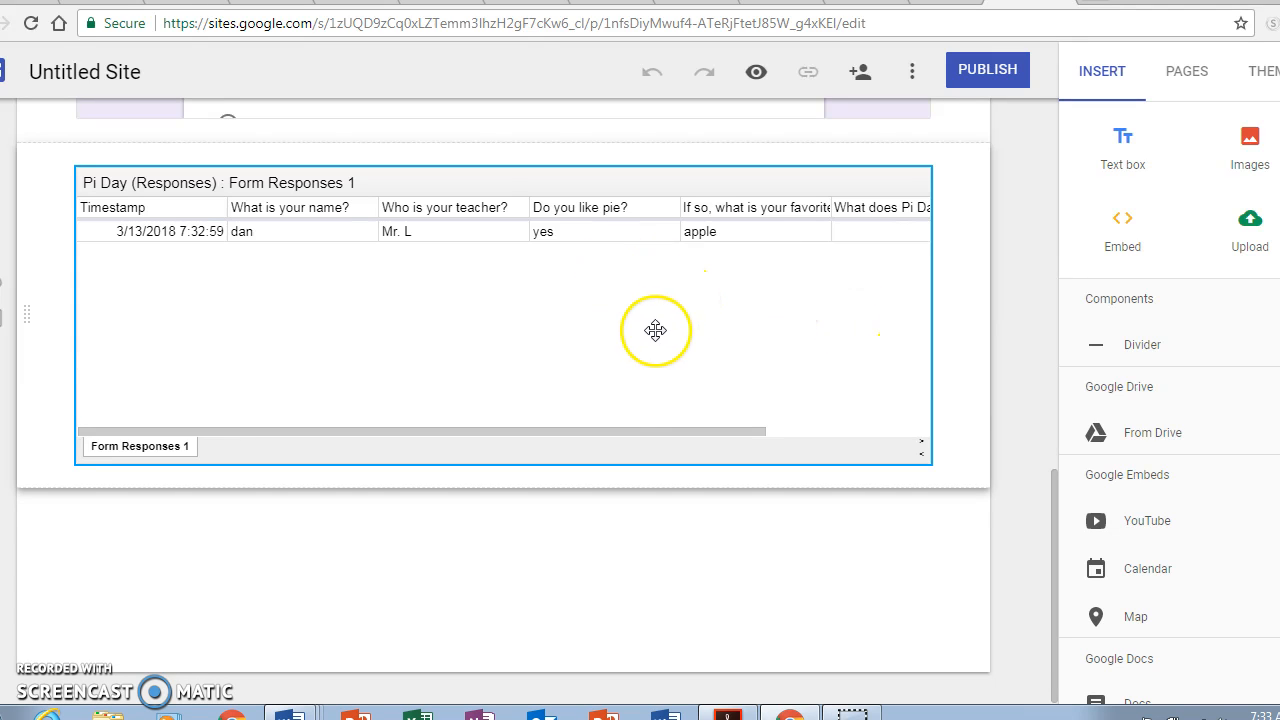
scroll(623, 410, up, 3)
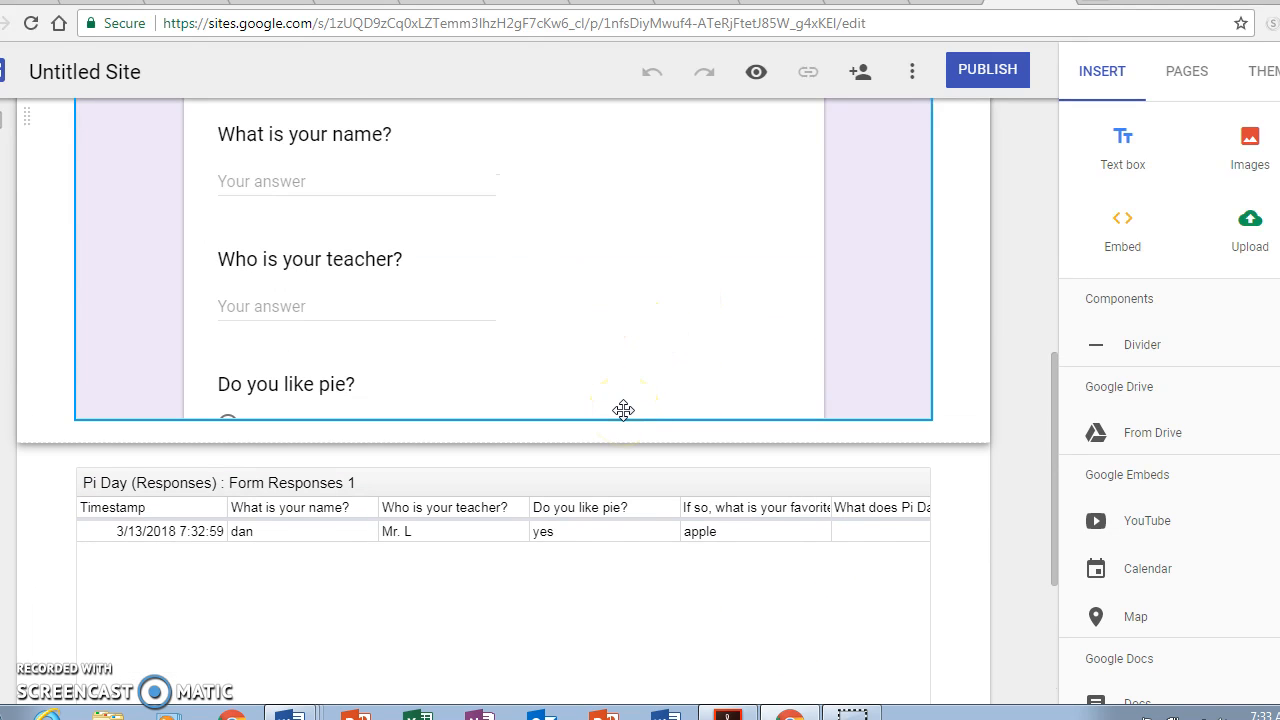
scroll(623, 410, up, 5)
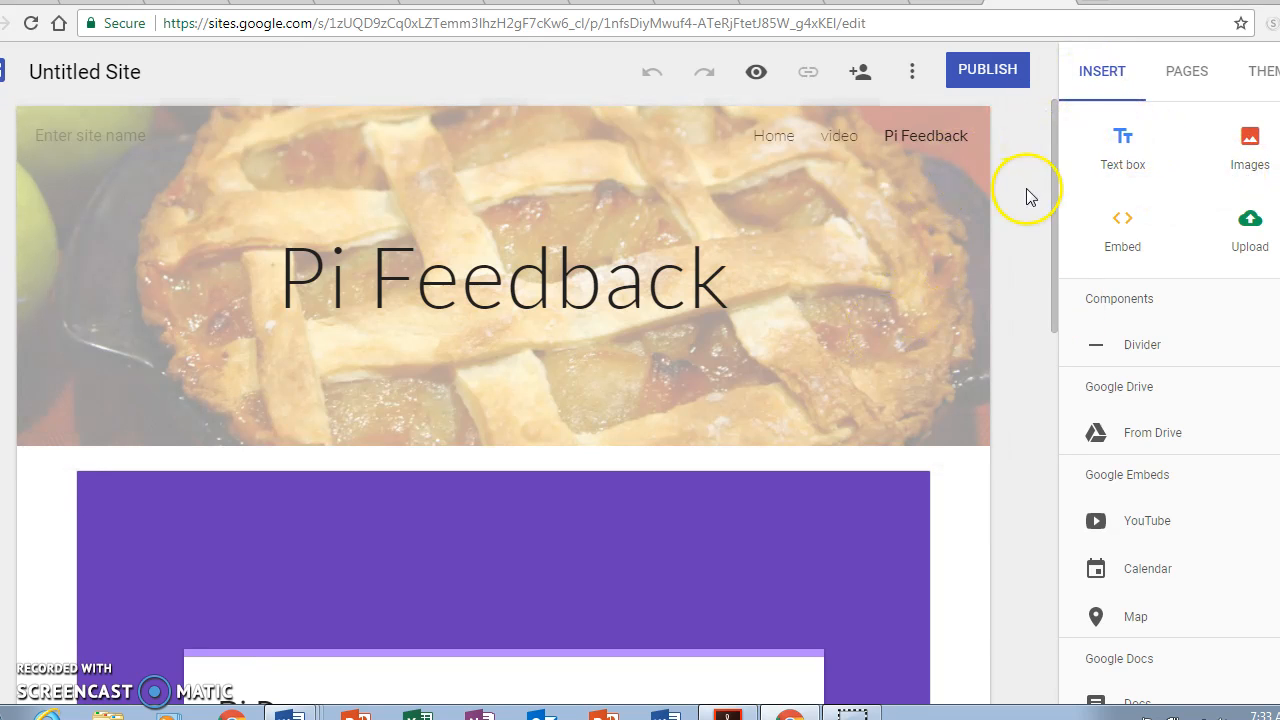
click(1184, 76)
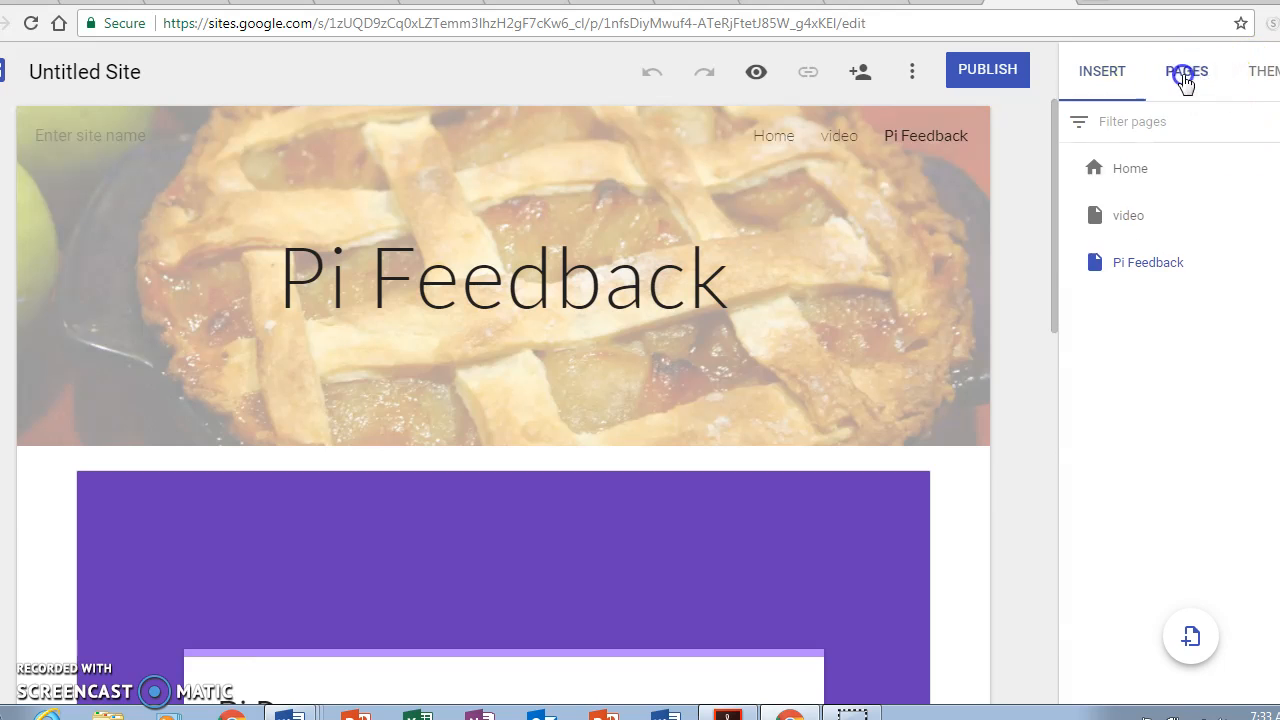
click(1089, 74)
scroll(1155, 543, down, 2)
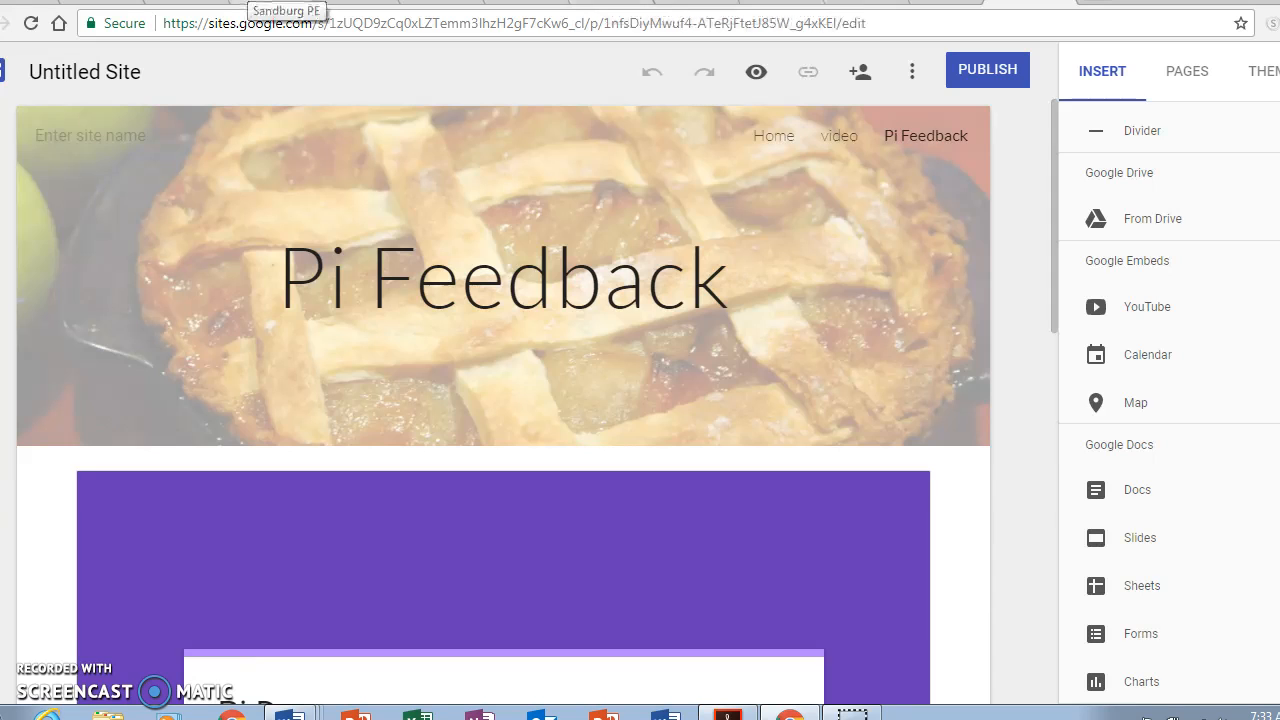
Switch to the editor of the Sandburg PE site and publish the site
click(247, 1)
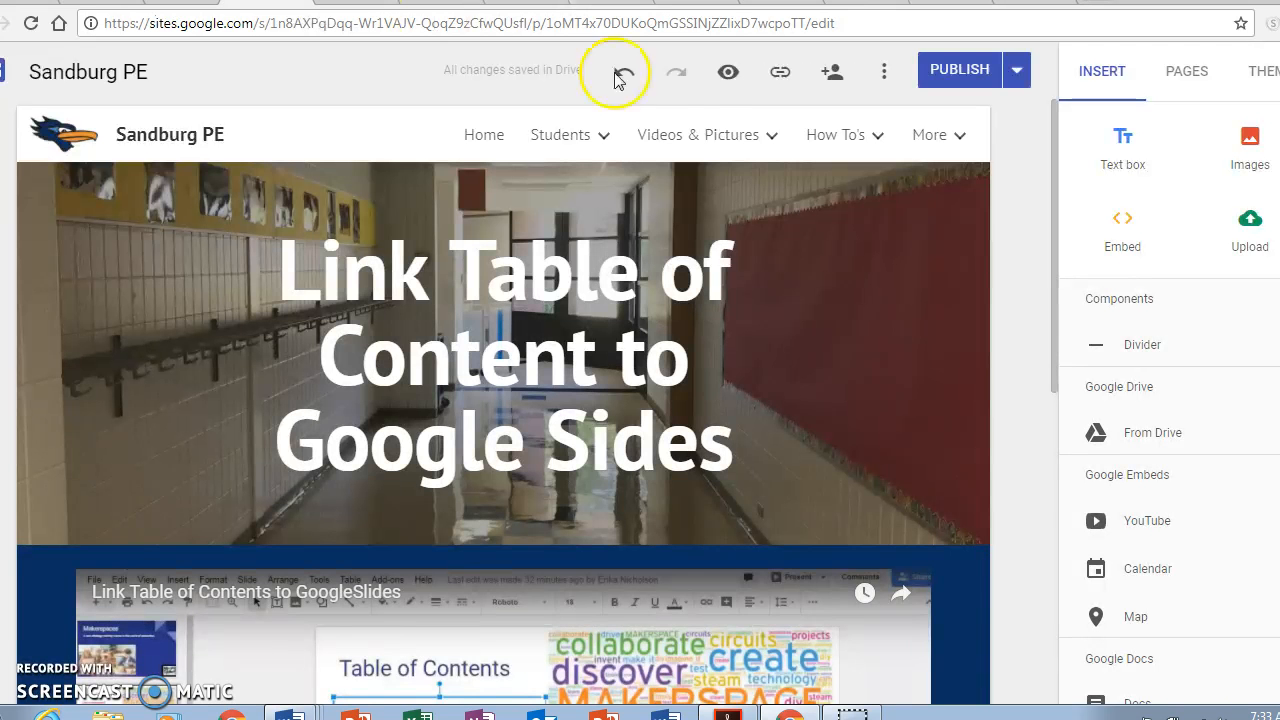
click(945, 75)
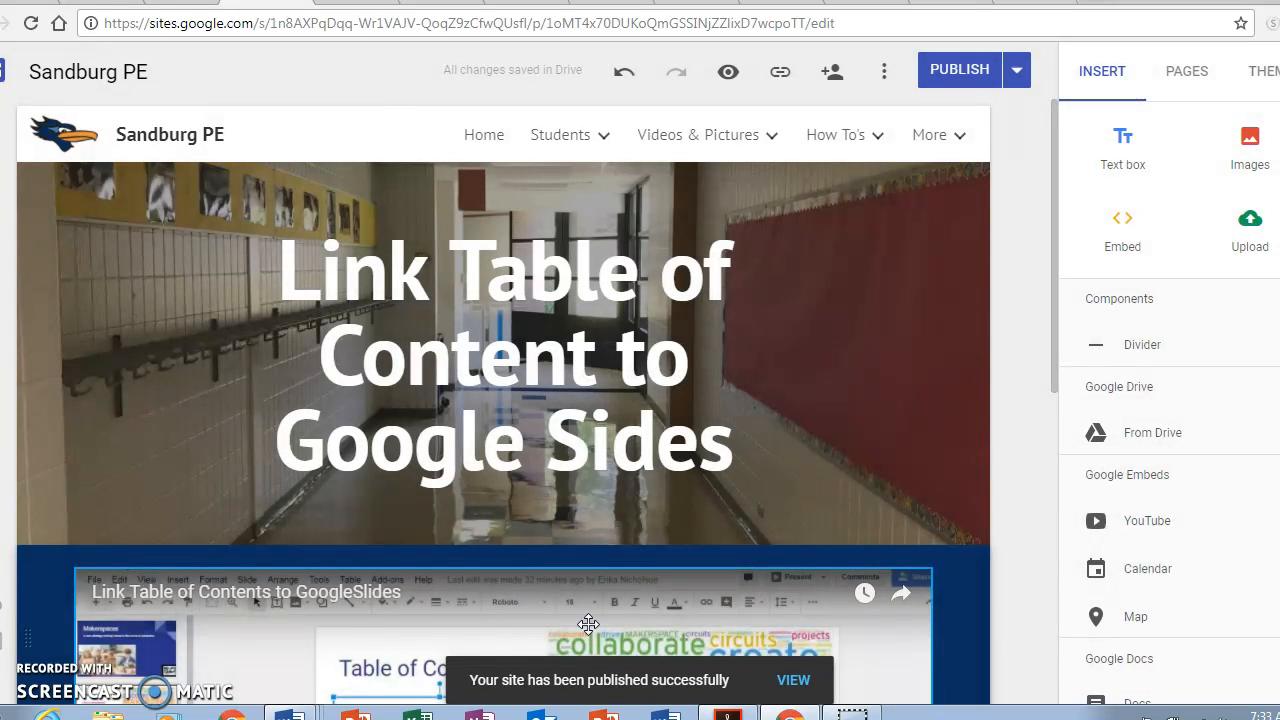
Preview the Sandburg PE site and look through its home page and the What is Going on in PE? page
click(728, 72)
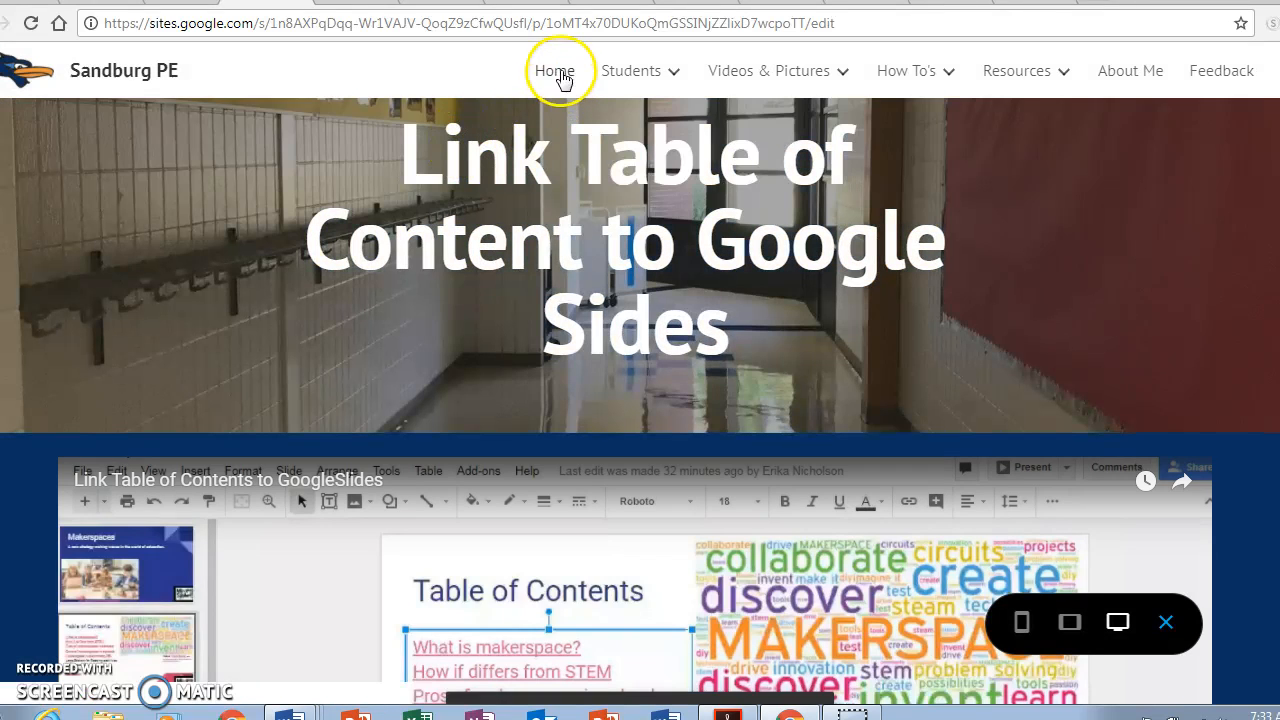
click(558, 72)
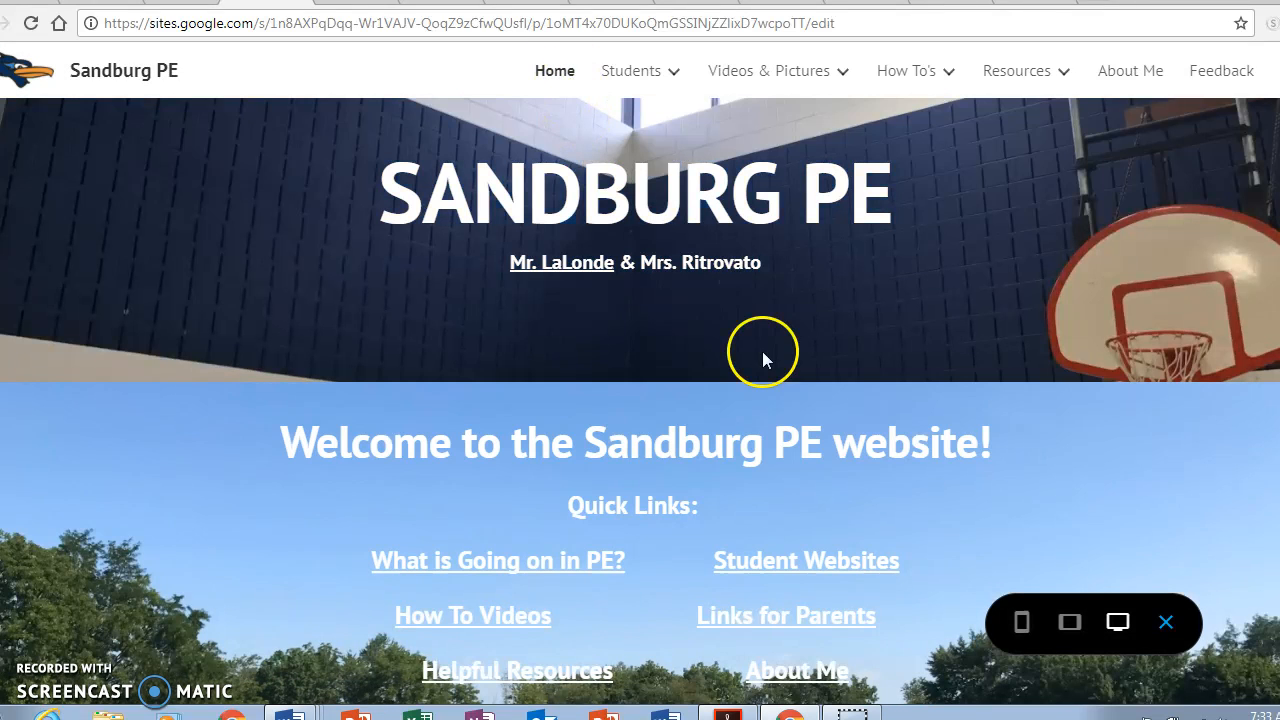
scroll(802, 285, down, 1)
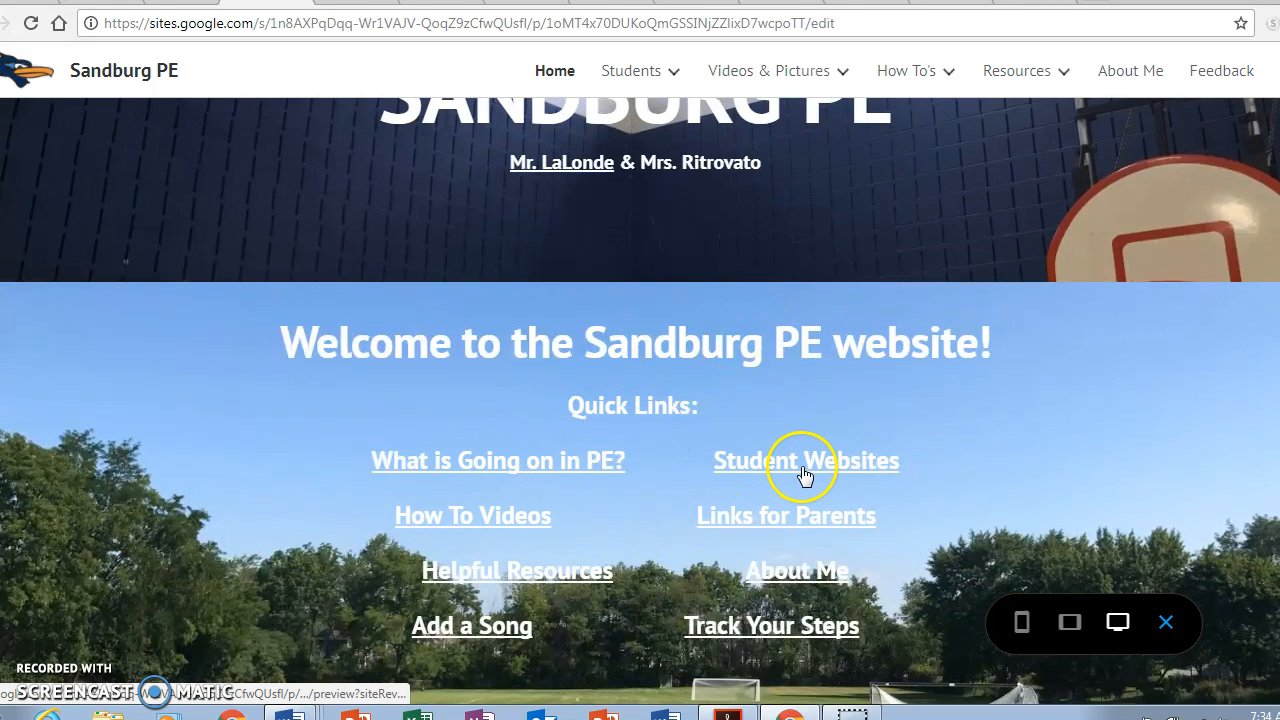
click(600, 460)
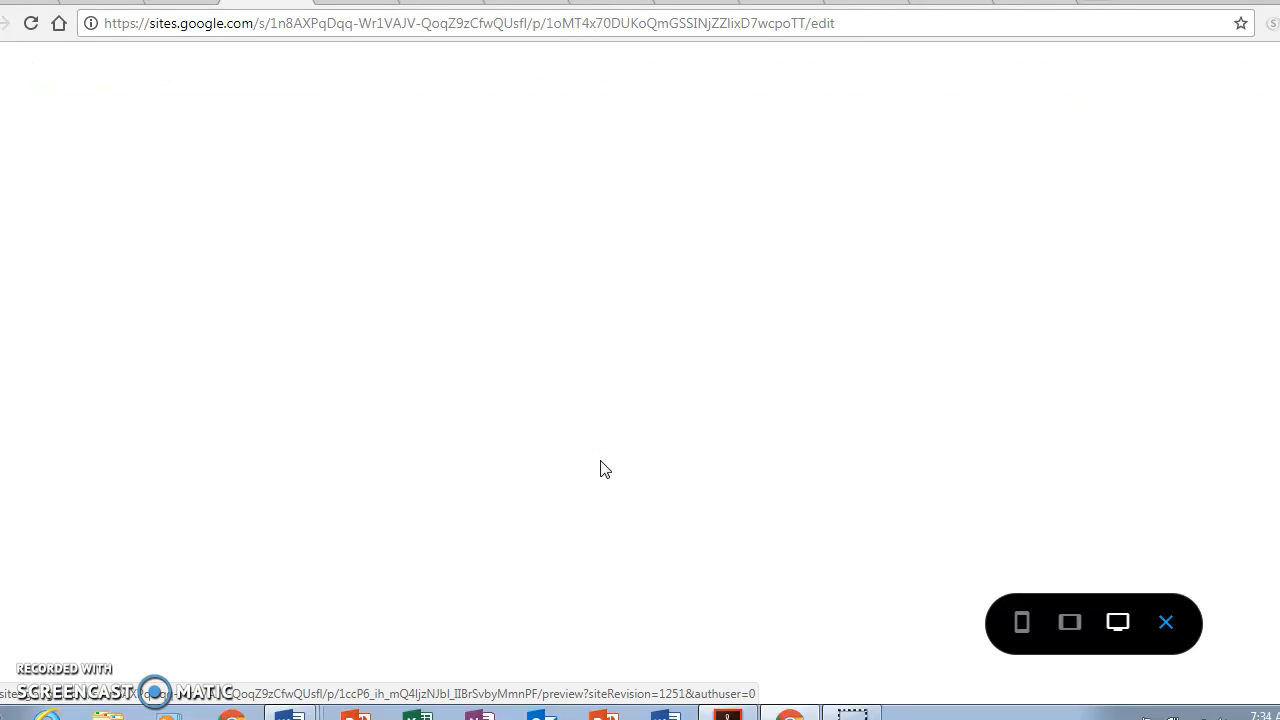
scroll(600, 460, down, 4)
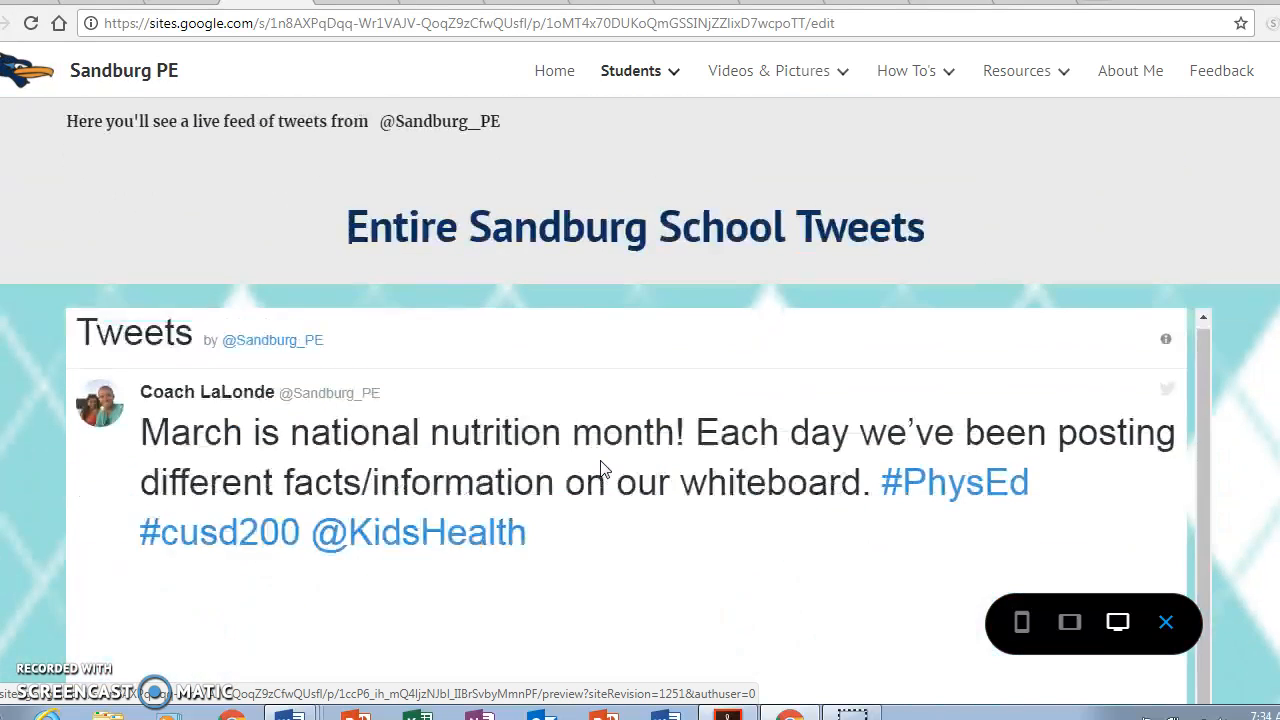
scroll(600, 469, up, 5)
Open the Sandburg March Madness page in the preview and look through its embedded slides and bracket photos
mouse_move(772, 55)
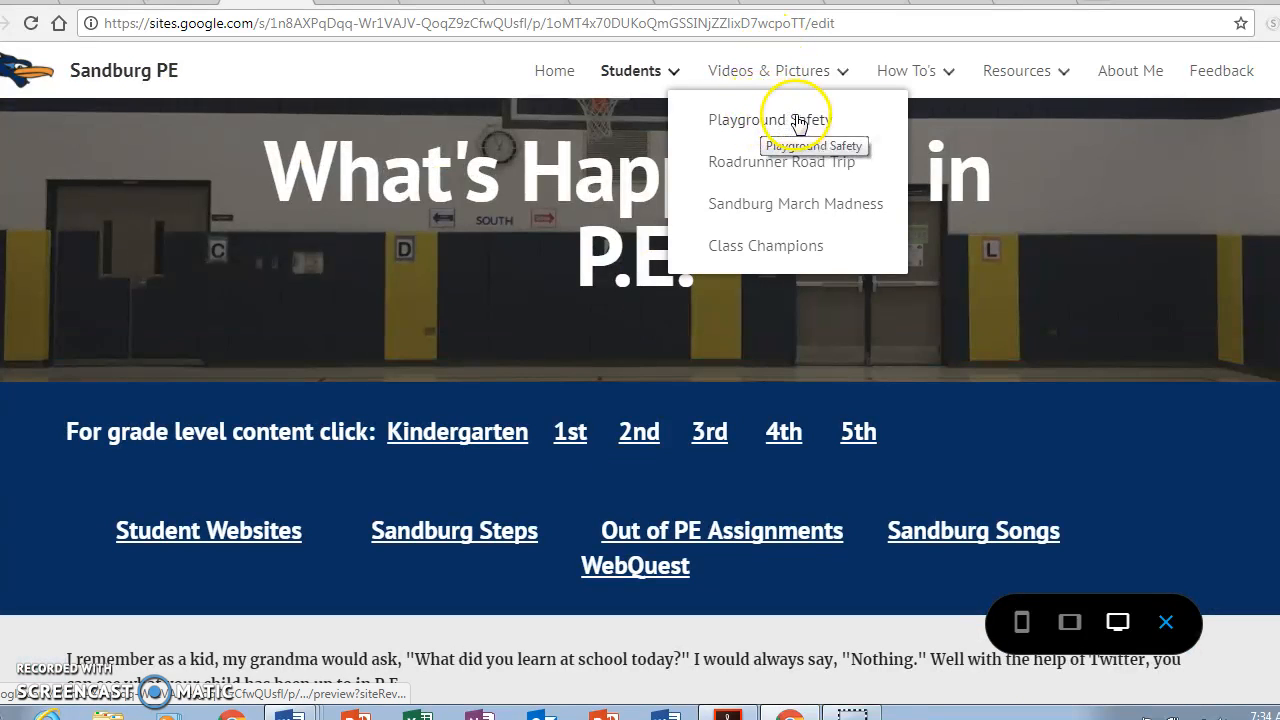
click(801, 212)
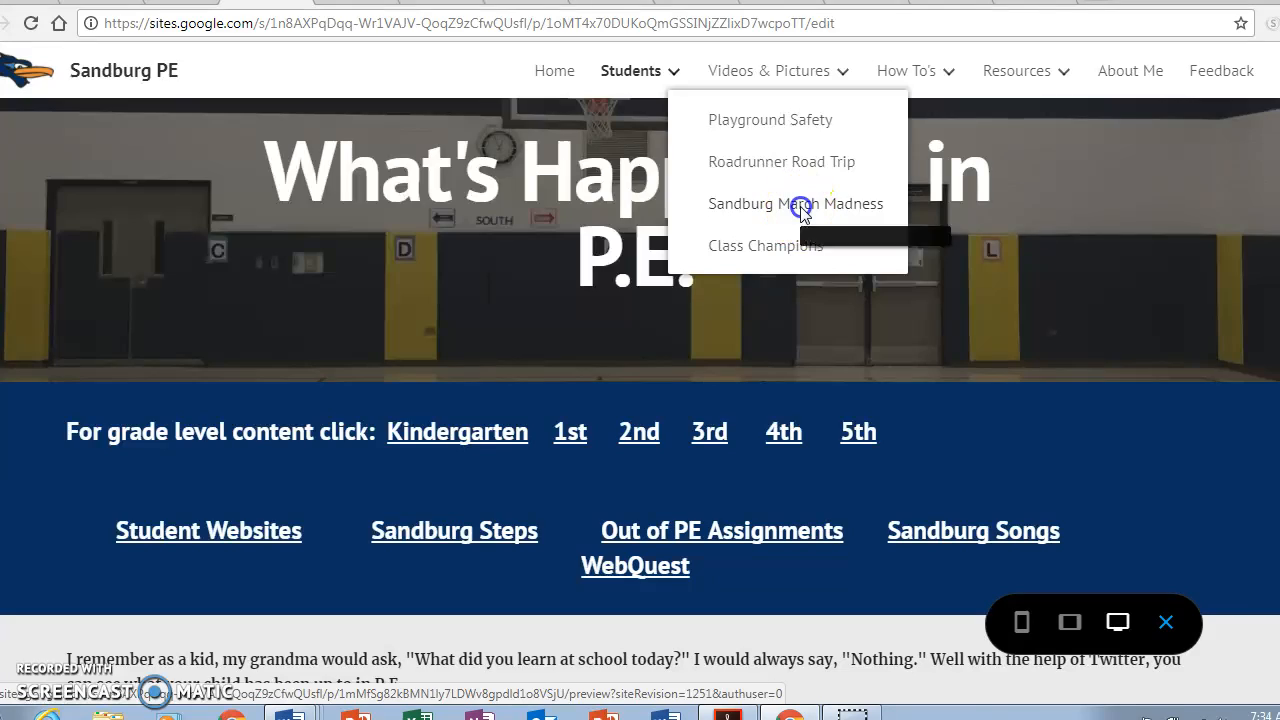
scroll(880, 483, down, 6)
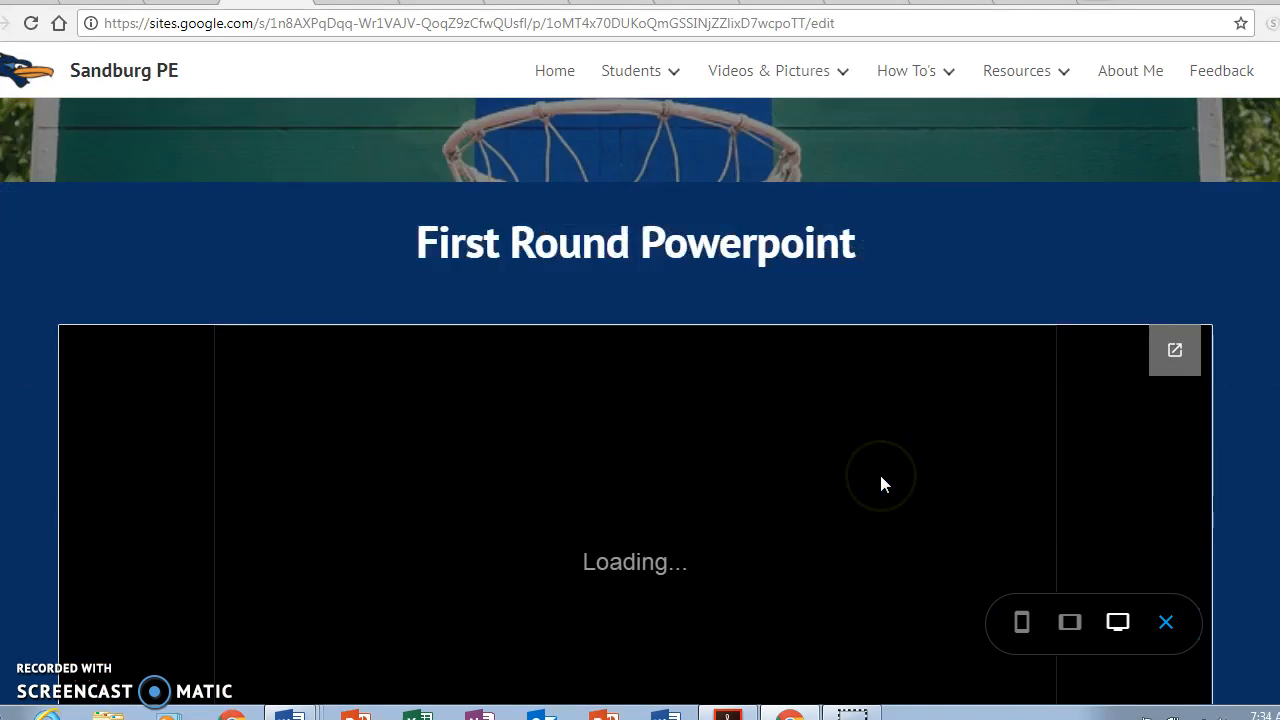
scroll(920, 322, up, 3)
scroll(920, 325, down, 7)
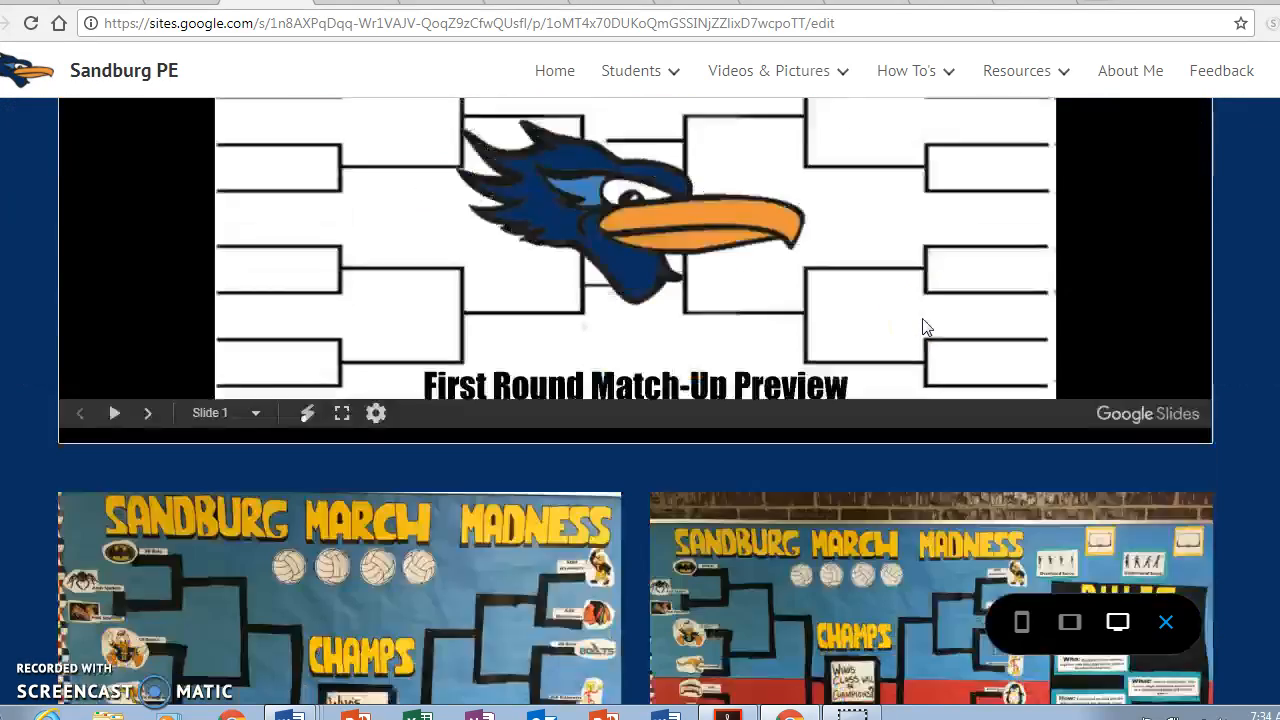
Open the Health Games and Sites page in the preview and look through its embedded KidsHealth site and linked game cards
scroll(670, 440, up, 8)
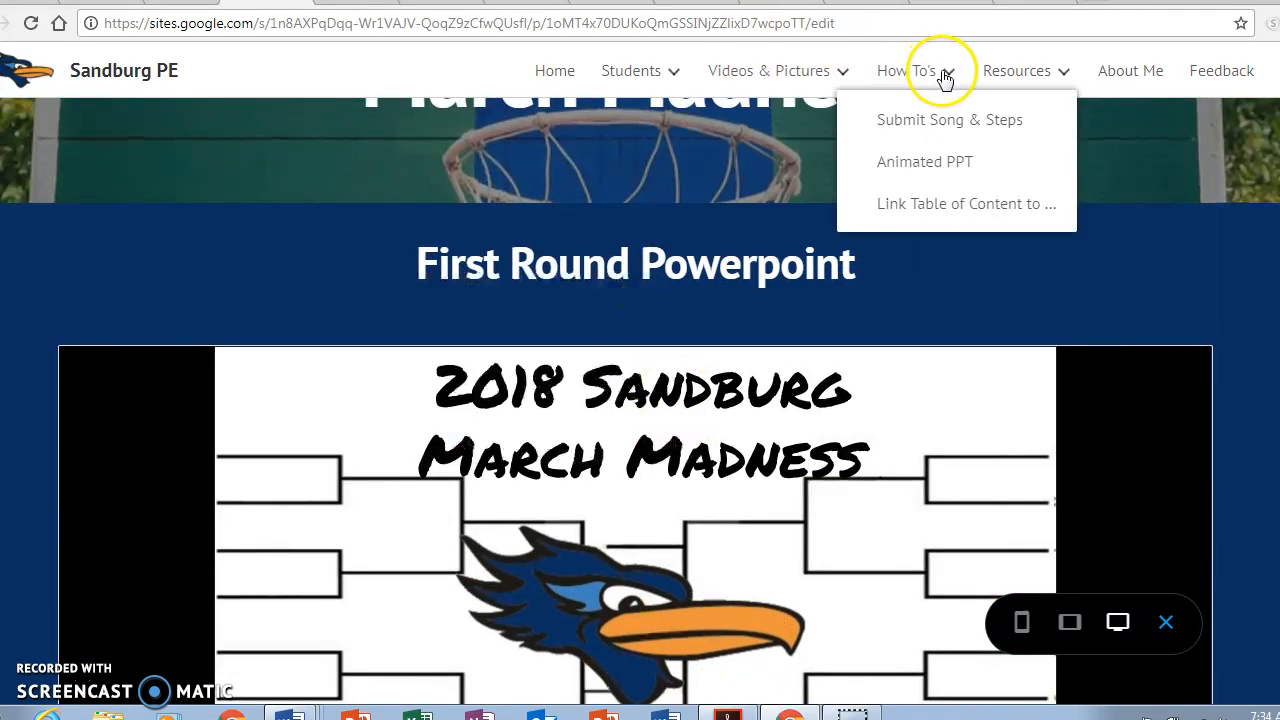
mouse_move(1034, 63)
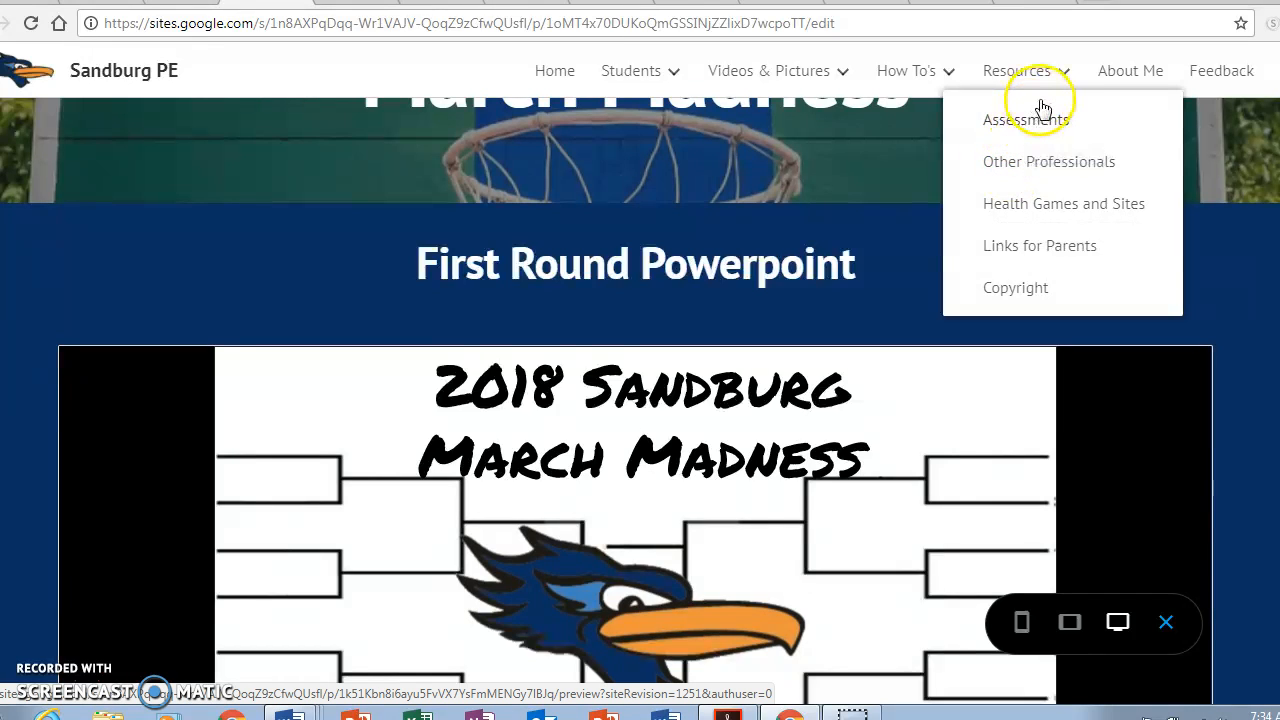
click(1023, 198)
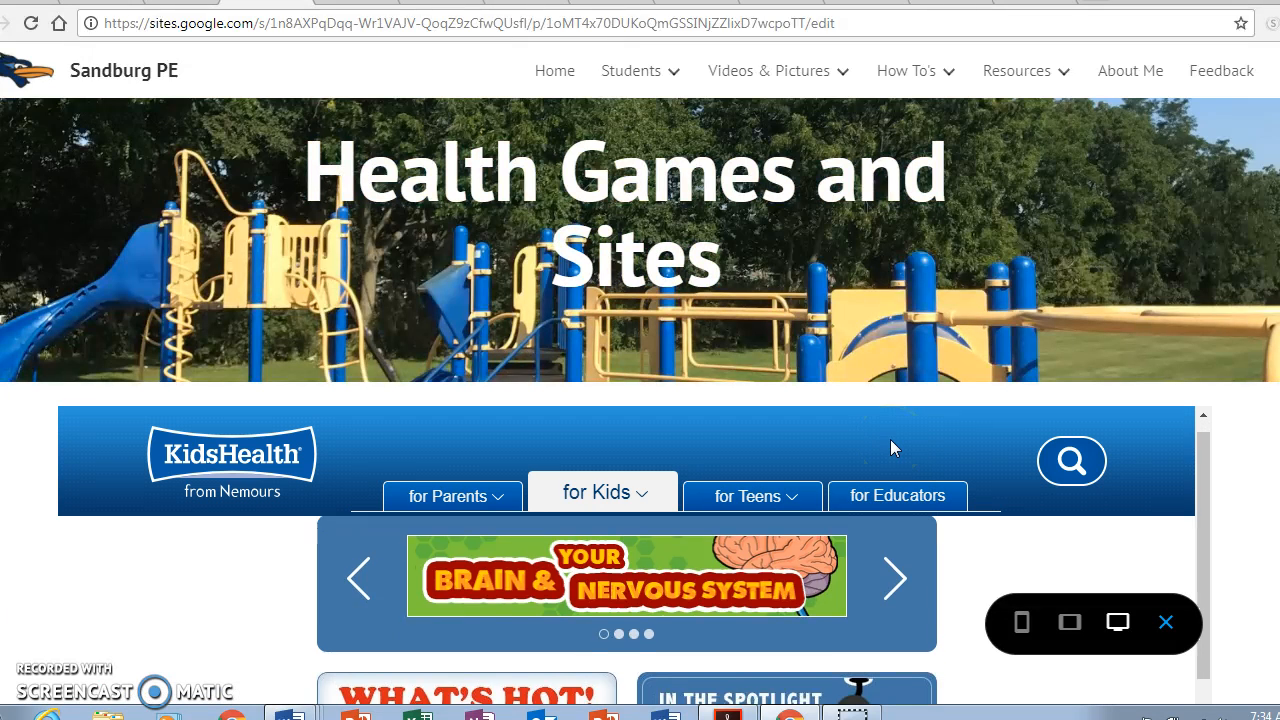
scroll(1238, 525, down, 3)
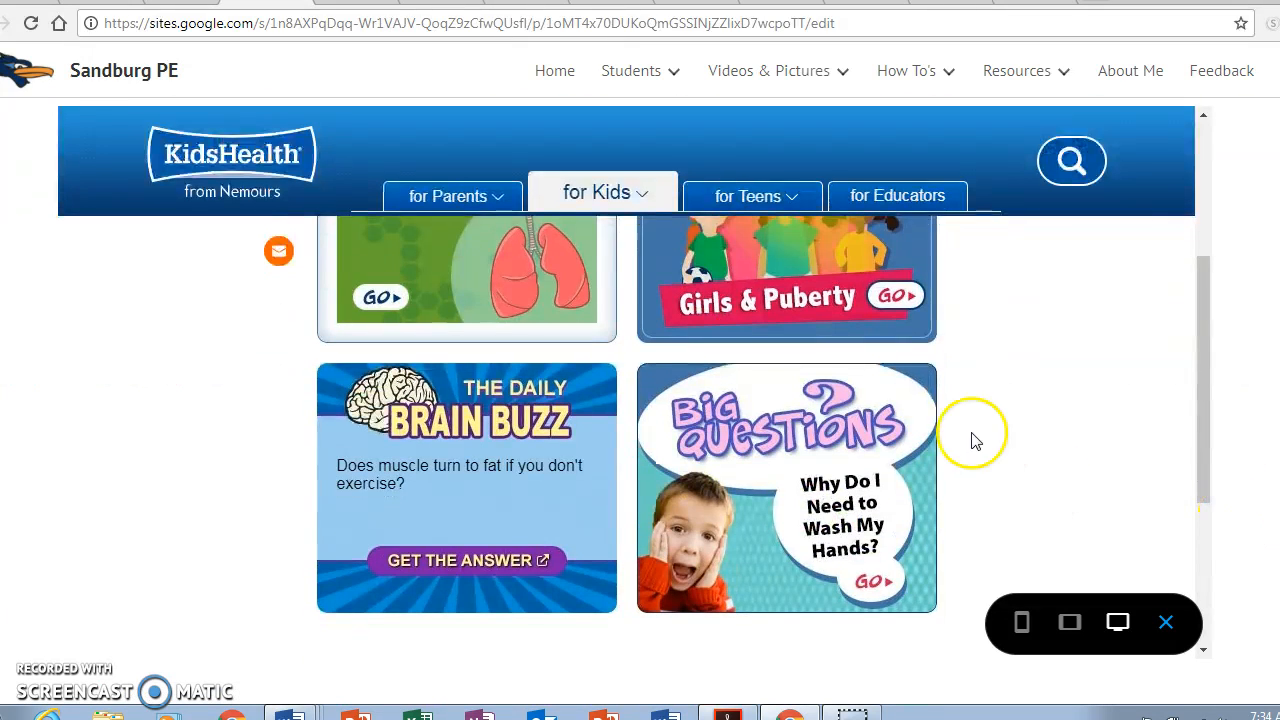
scroll(1166, 451, down, 3)
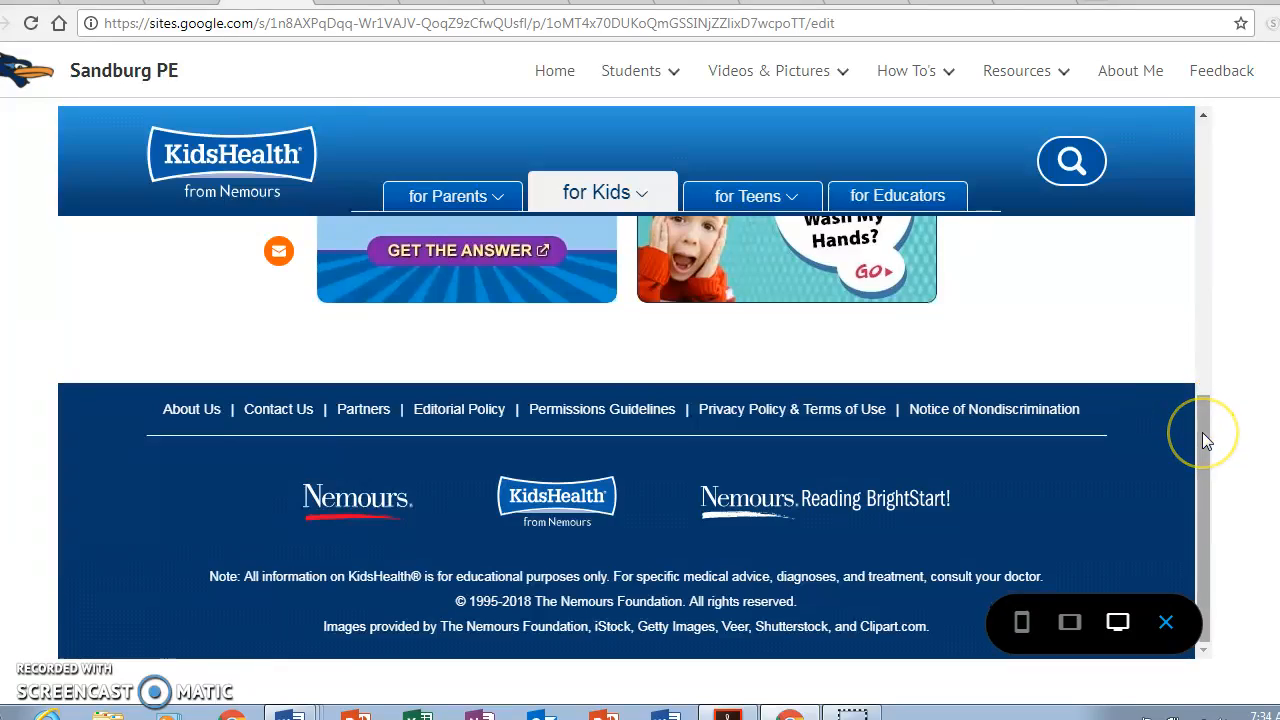
scroll(1202, 432, up, 3)
scroll(1202, 432, down, 3)
scroll(1257, 472, down, 5)
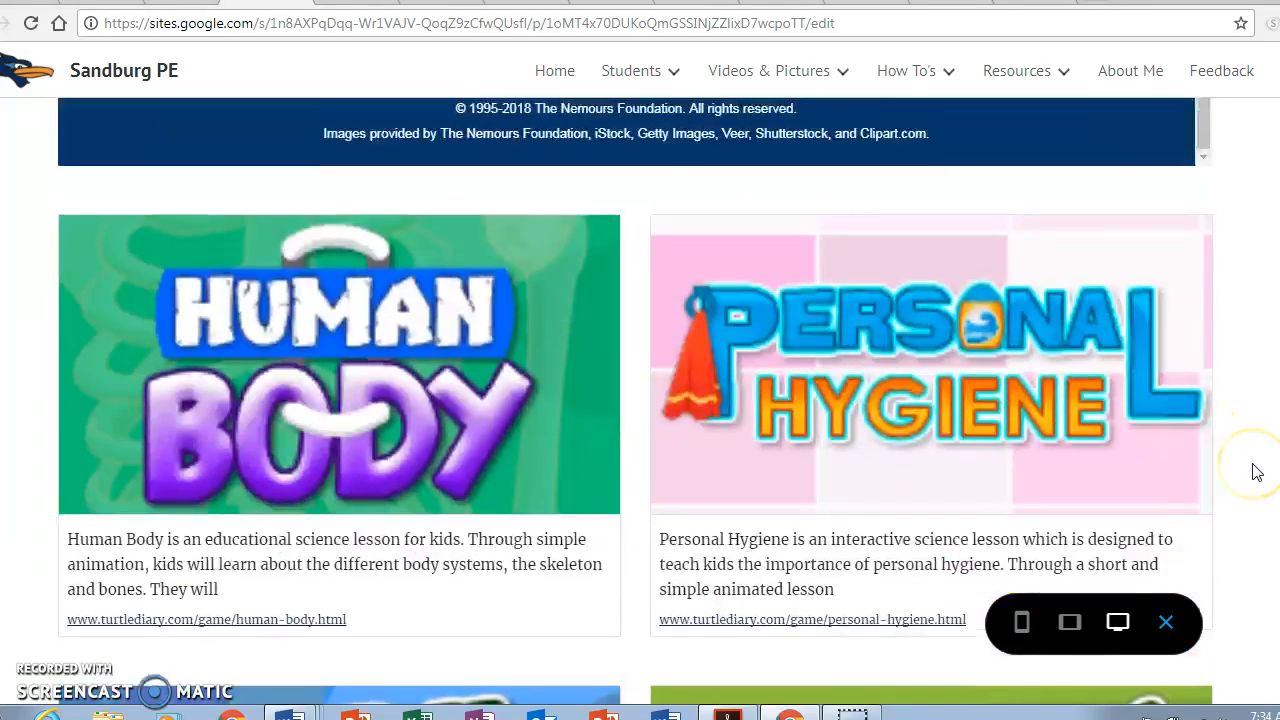
scroll(1260, 514, down, 5)
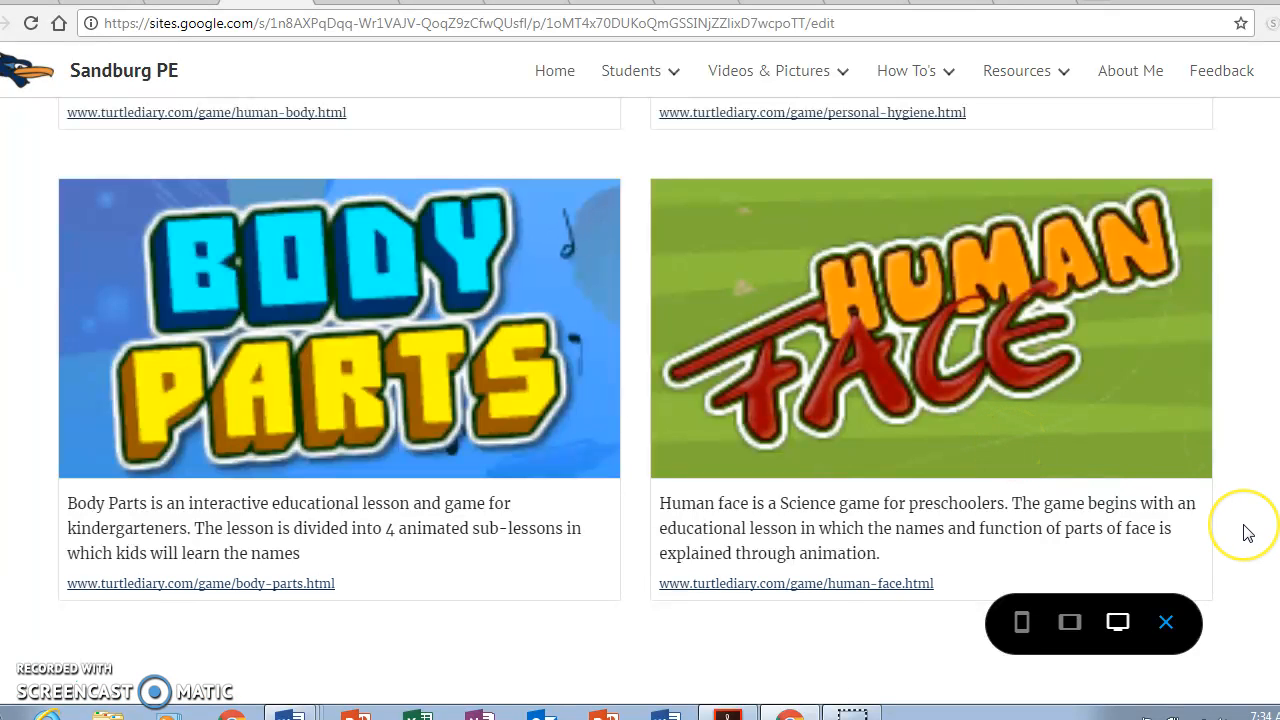
scroll(1247, 530, up, 10)
scroll(1247, 530, up, 3)
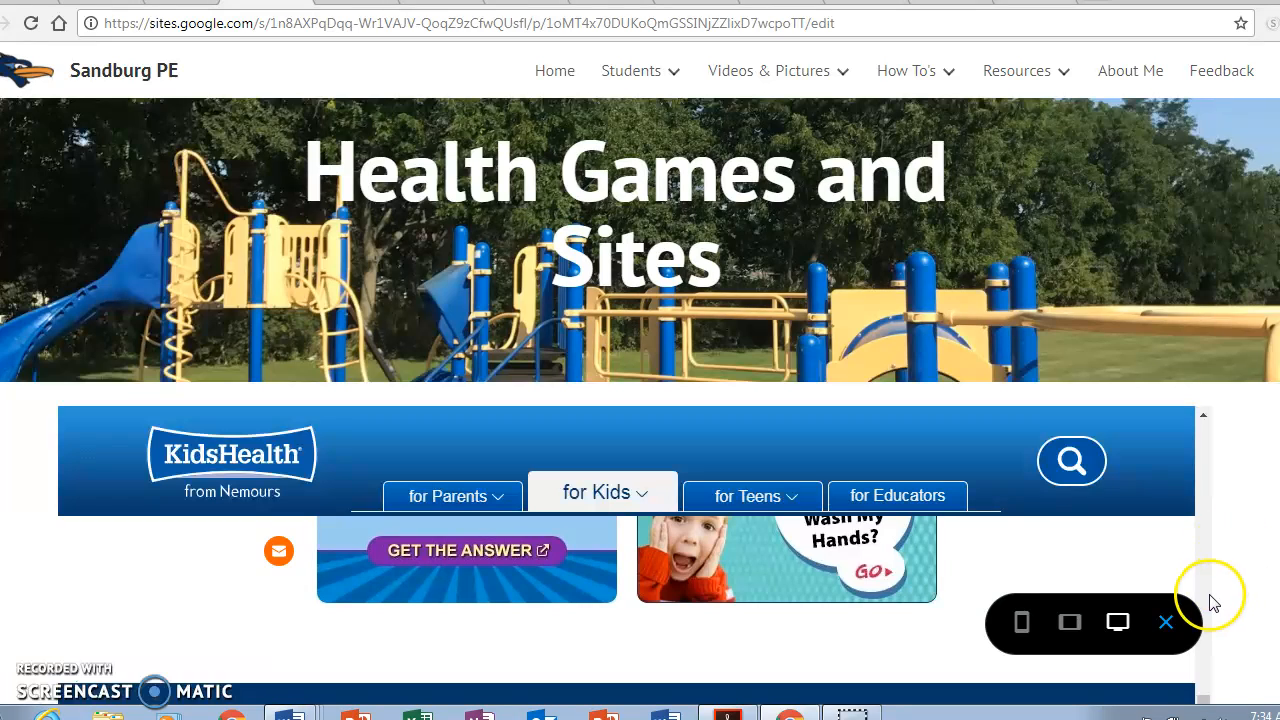